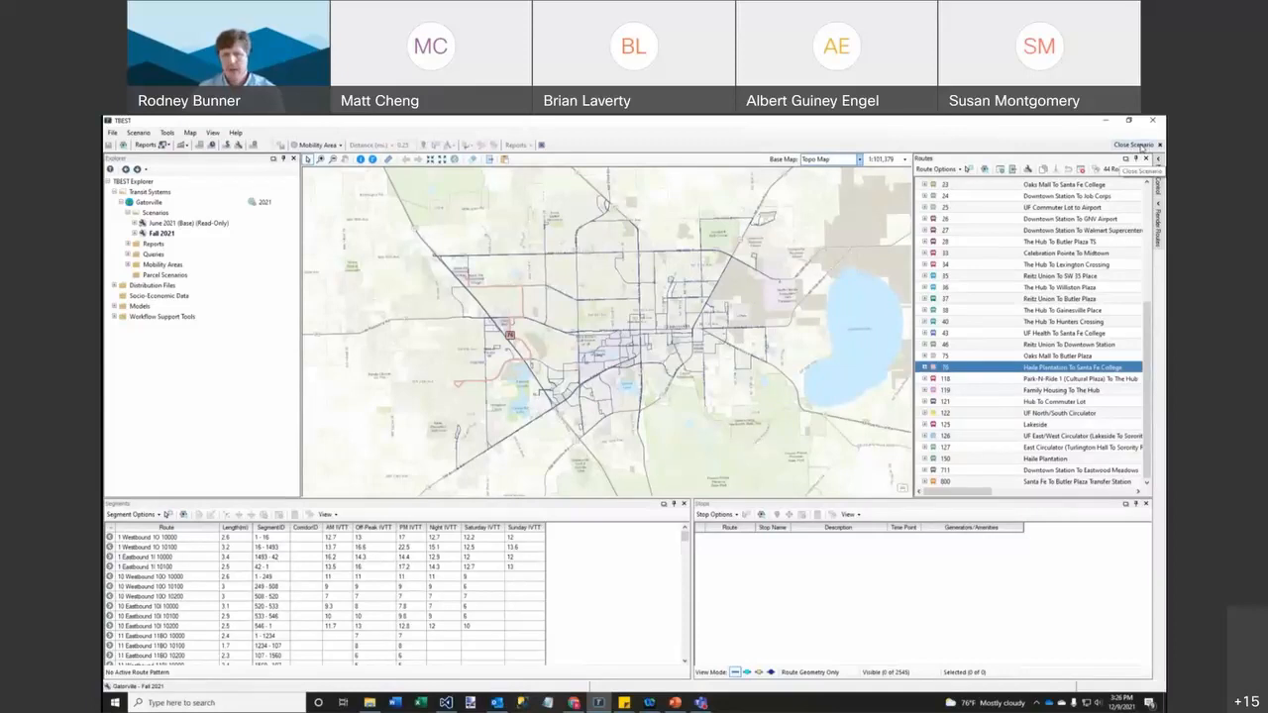
Close the open scenario and start a copy of Fall 2021 named TDP 2030 No Build.
left_click(1139, 145)
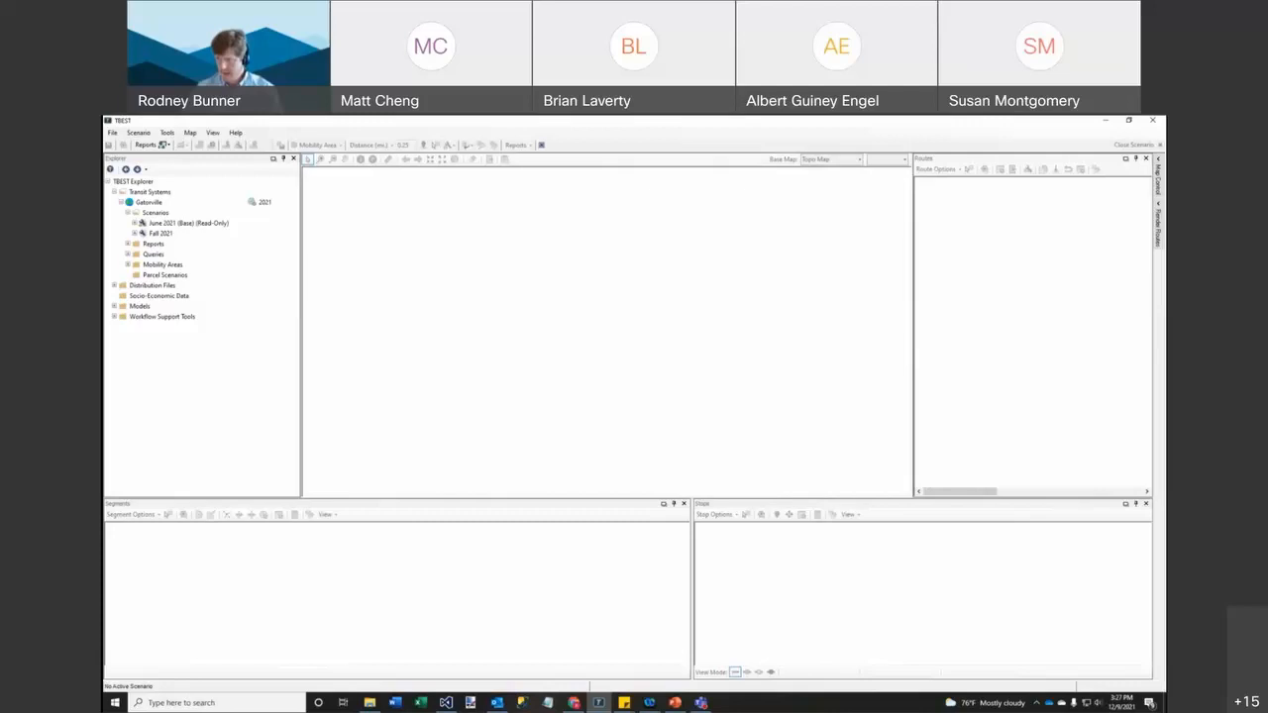
left_click(163, 234)
right_click(165, 236)
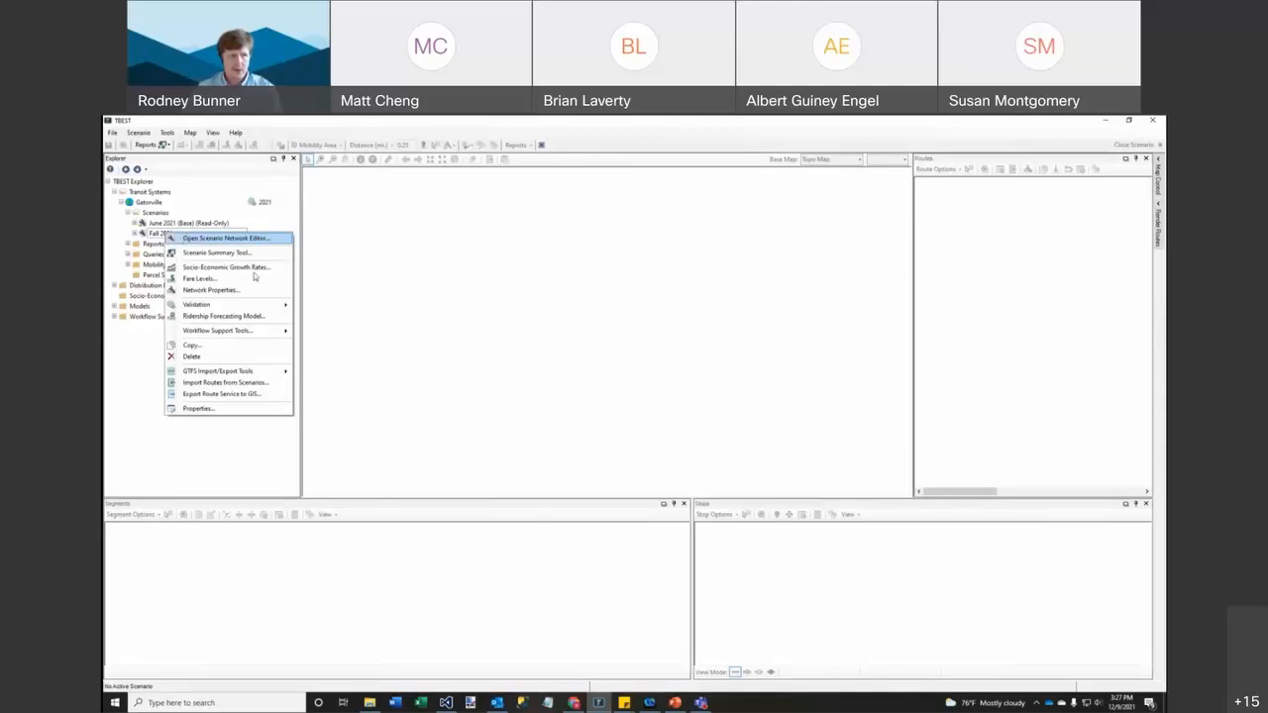
left_click(258, 347)
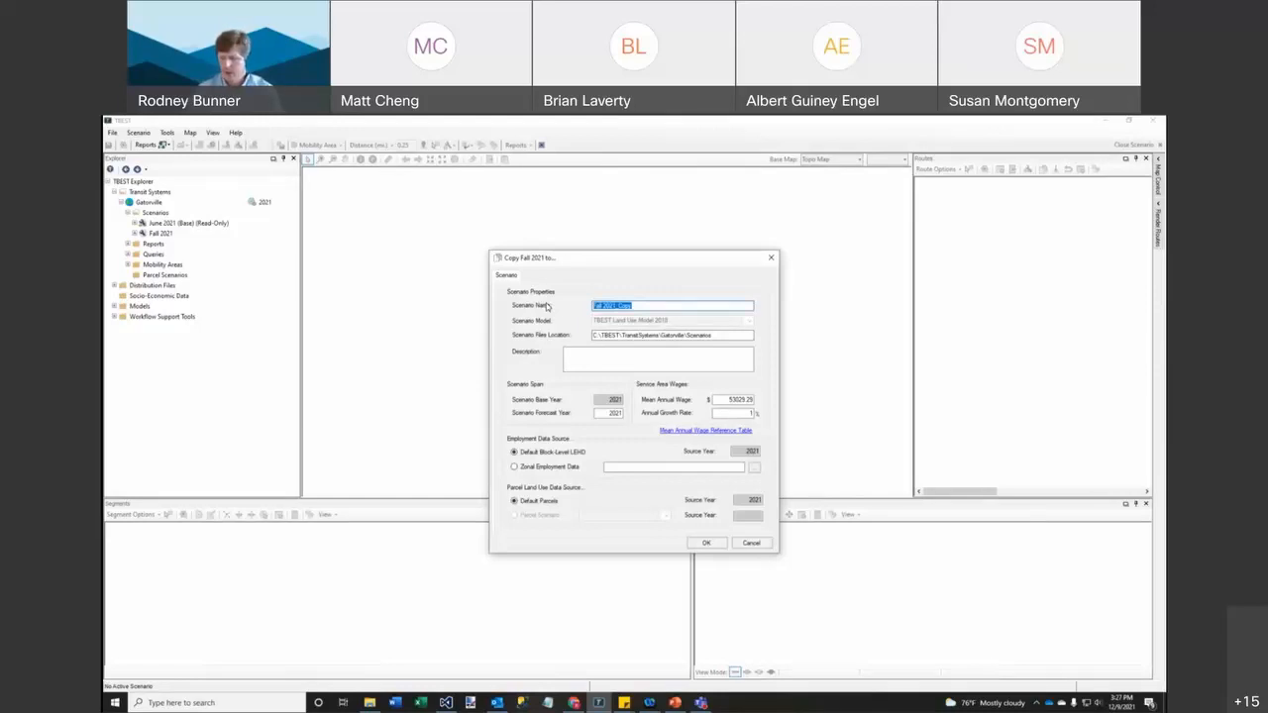
type("TDP")
type(" 2020")
type(" No")
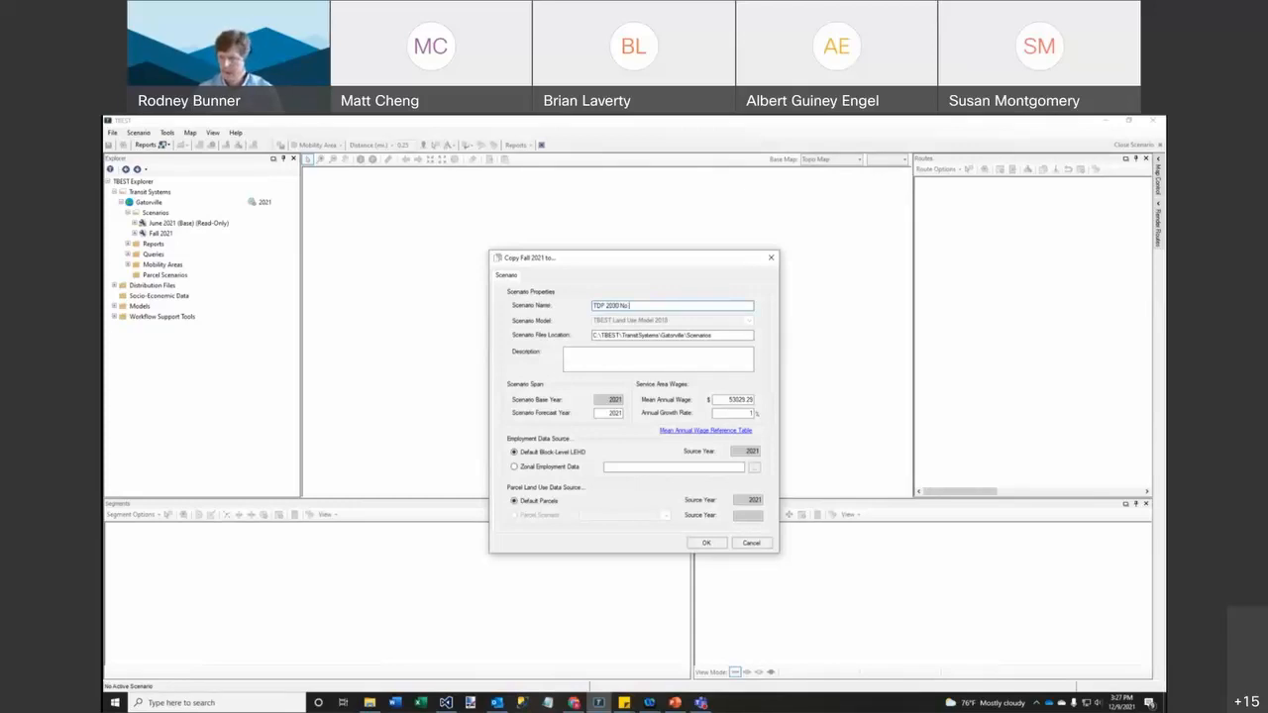
type(" Build")
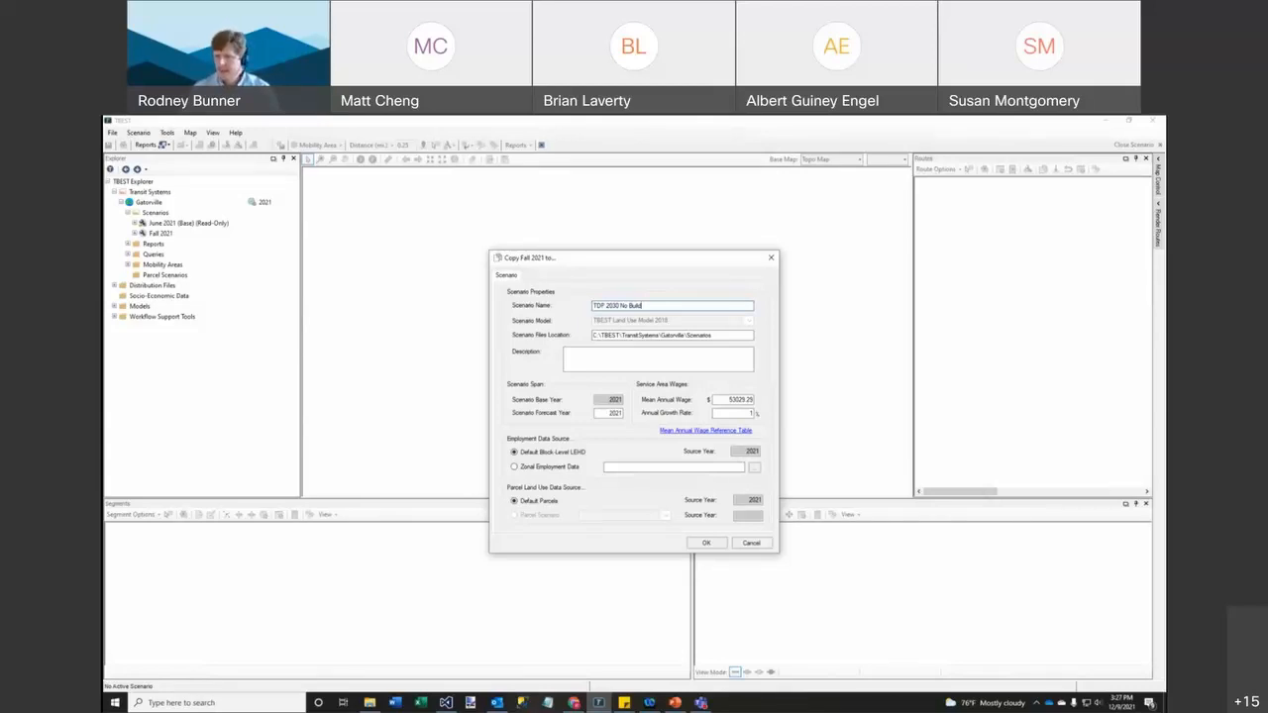
Enter "TDP 2030 10 Year No Build TDP Scenario" as the scenario copy's description.
key("alt+Tab")
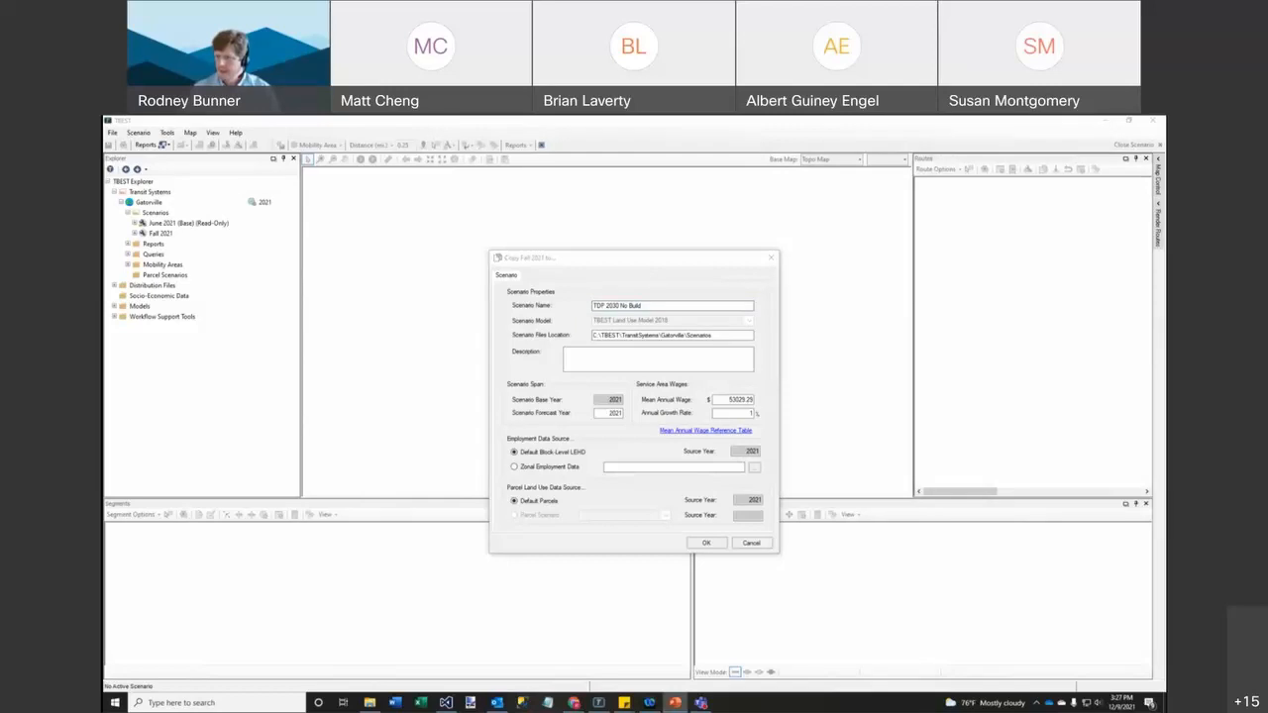
left_click(622, 361)
key("ctrl+v")
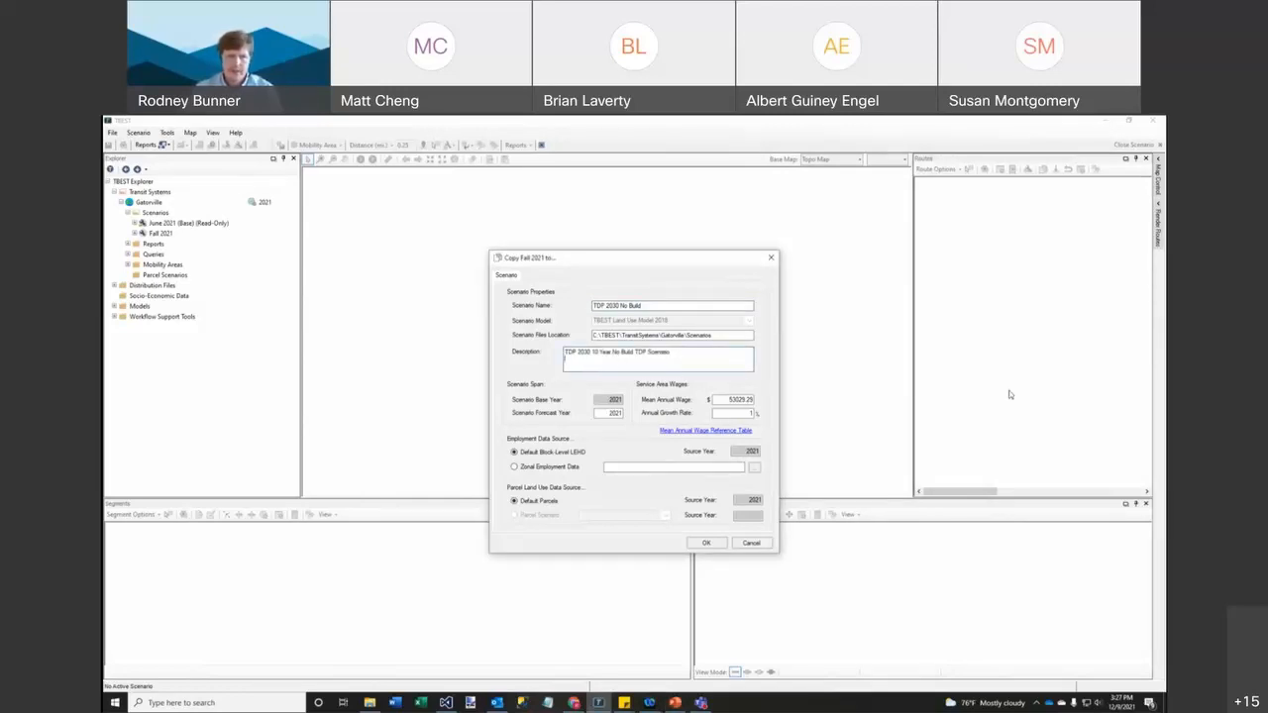
key("BackSpace")
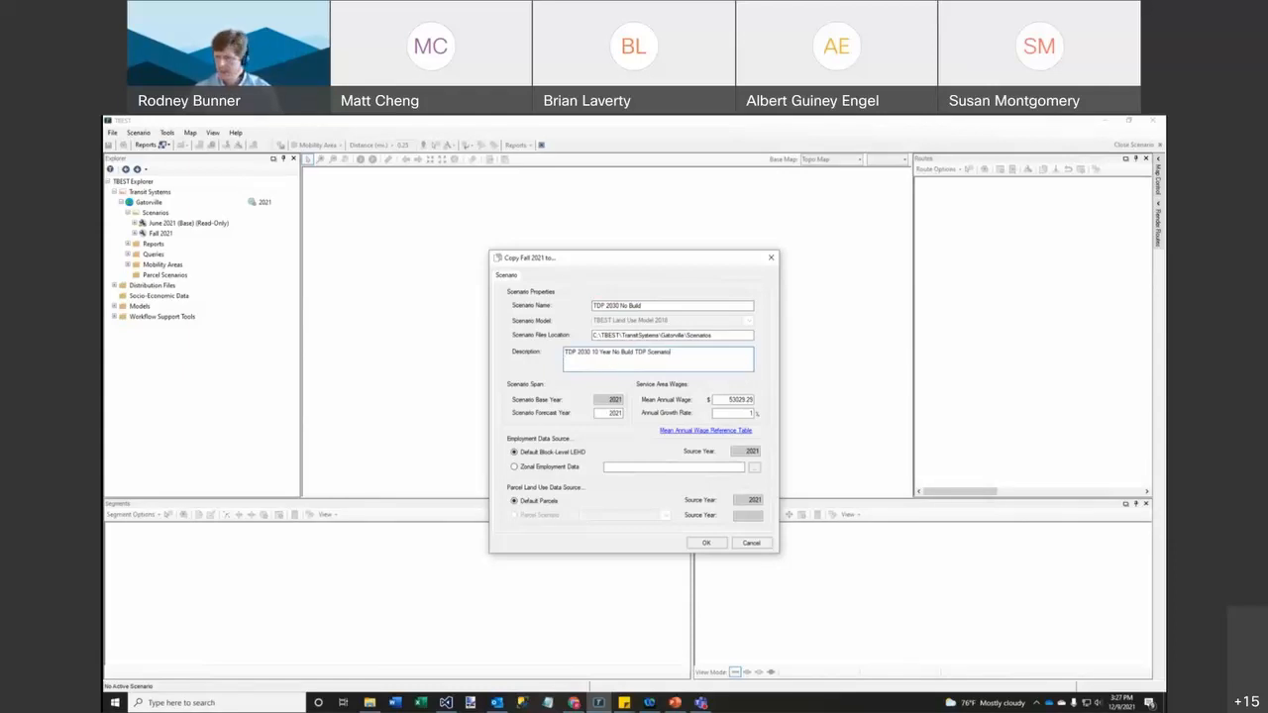
Set the scenario forecast year to 2030 and the annual wage growth rate to 1%, and create the scenario copy.
key("alt+Tab")
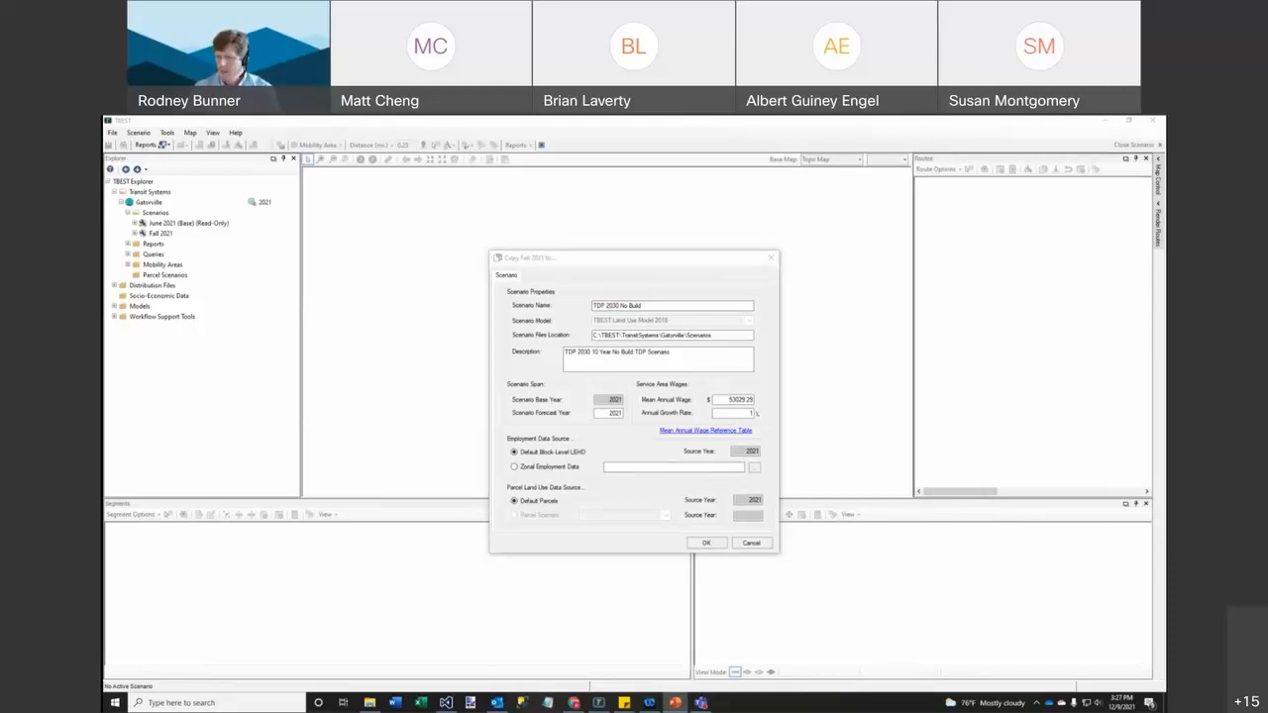
left_click_drag(609, 413, 659, 418)
type("2030")
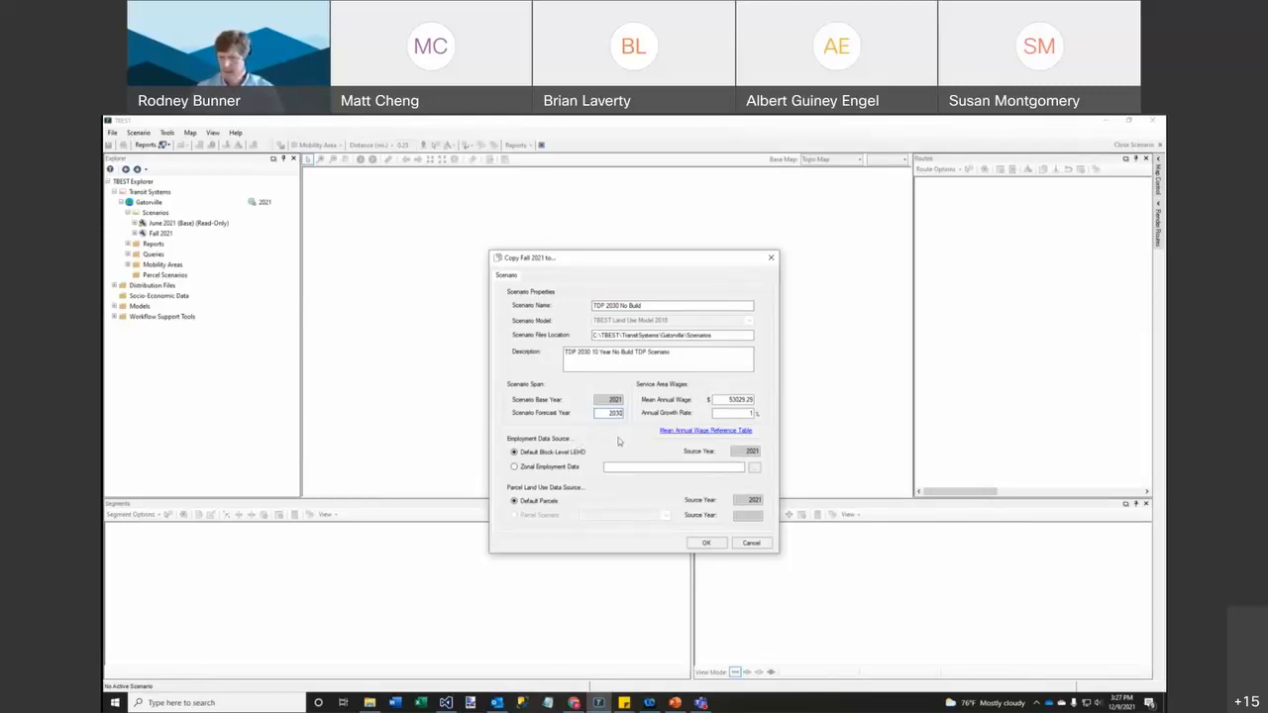
left_click(748, 411)
type("1")
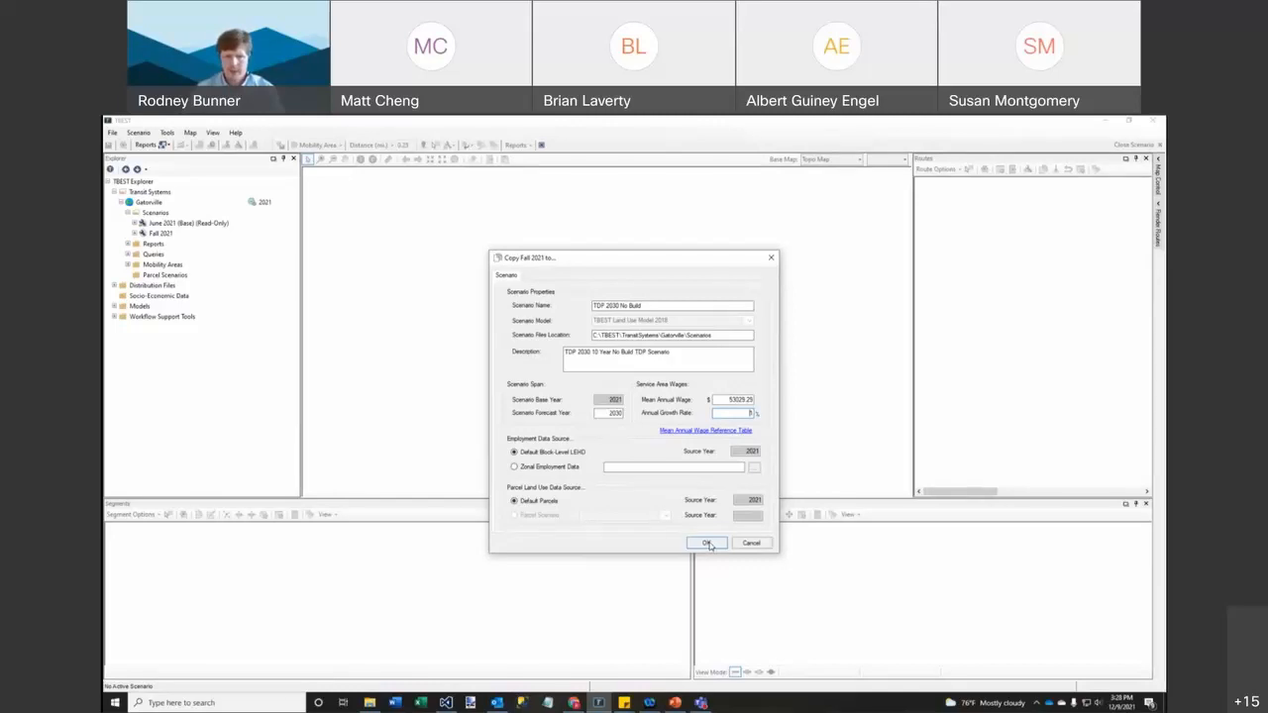
left_click(708, 544)
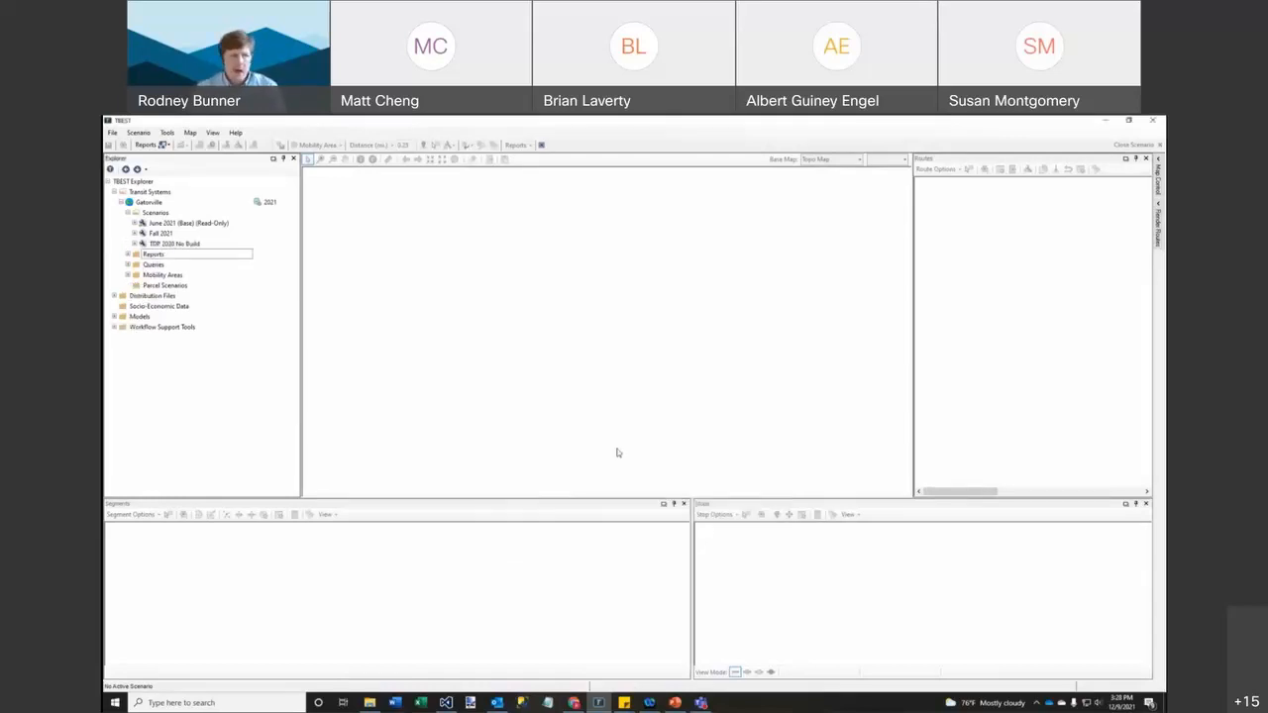
left_click(162, 235)
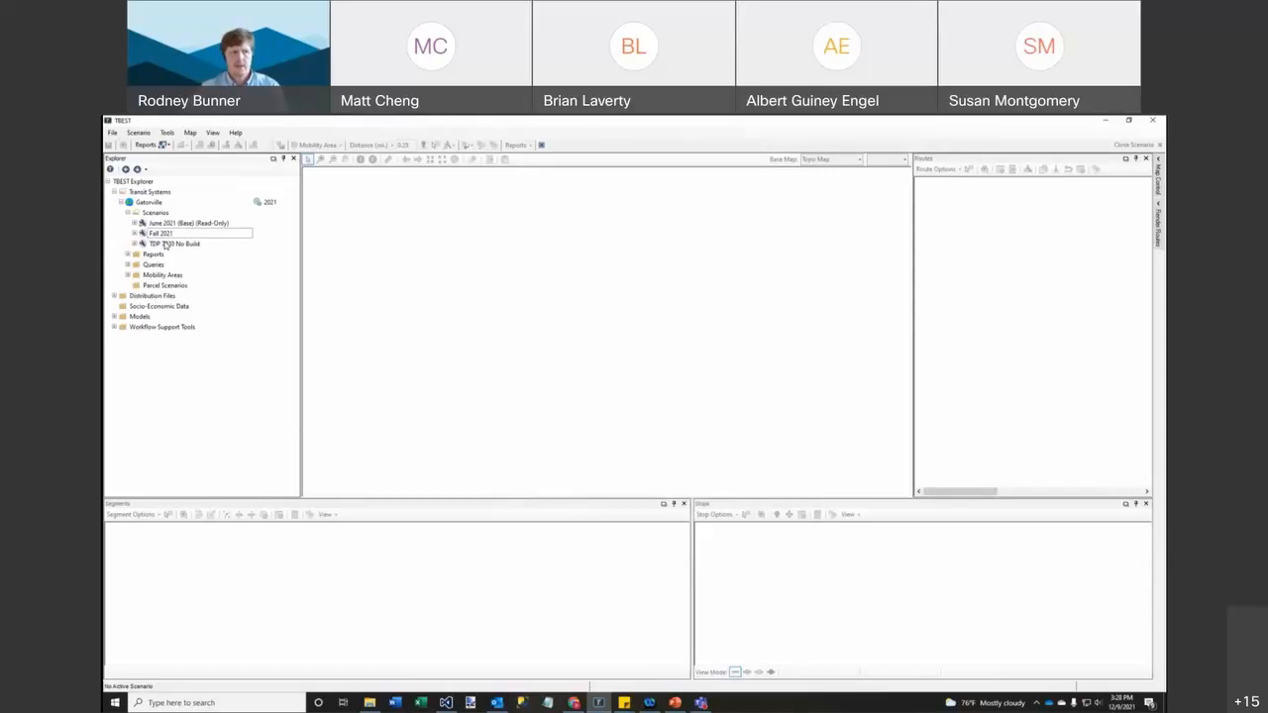
left_click(171, 243)
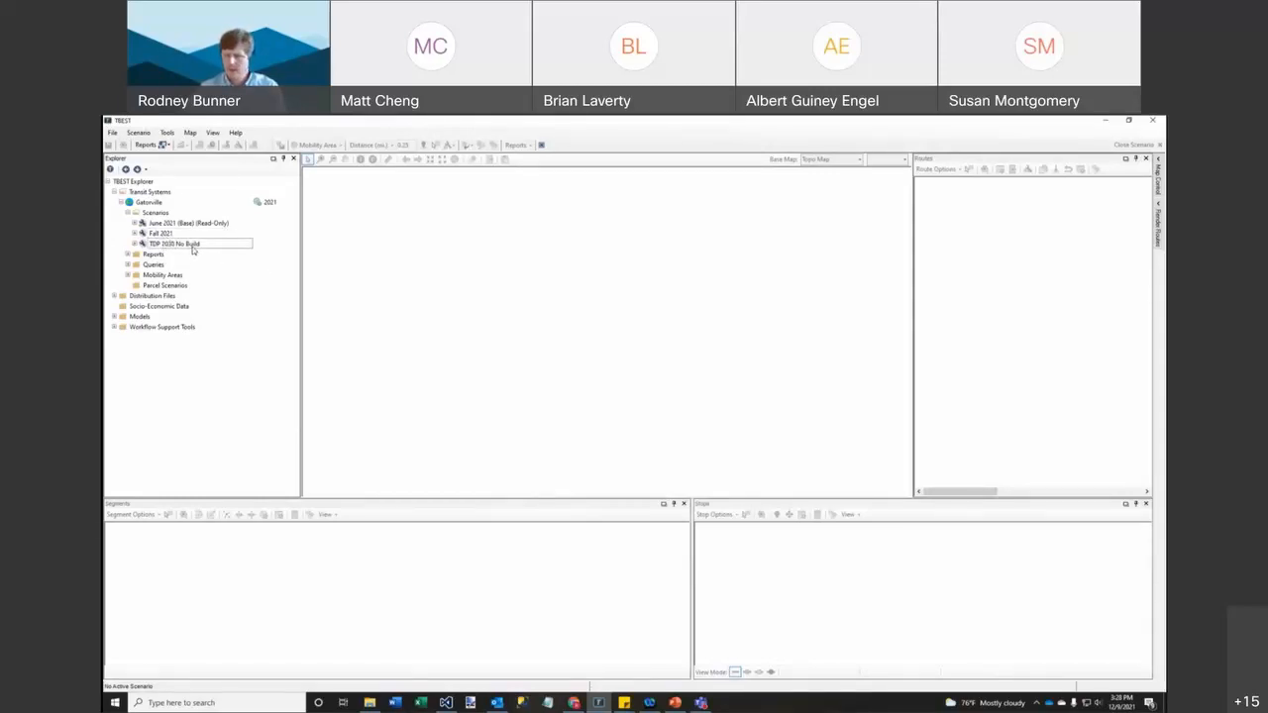
key("alt+Tab")
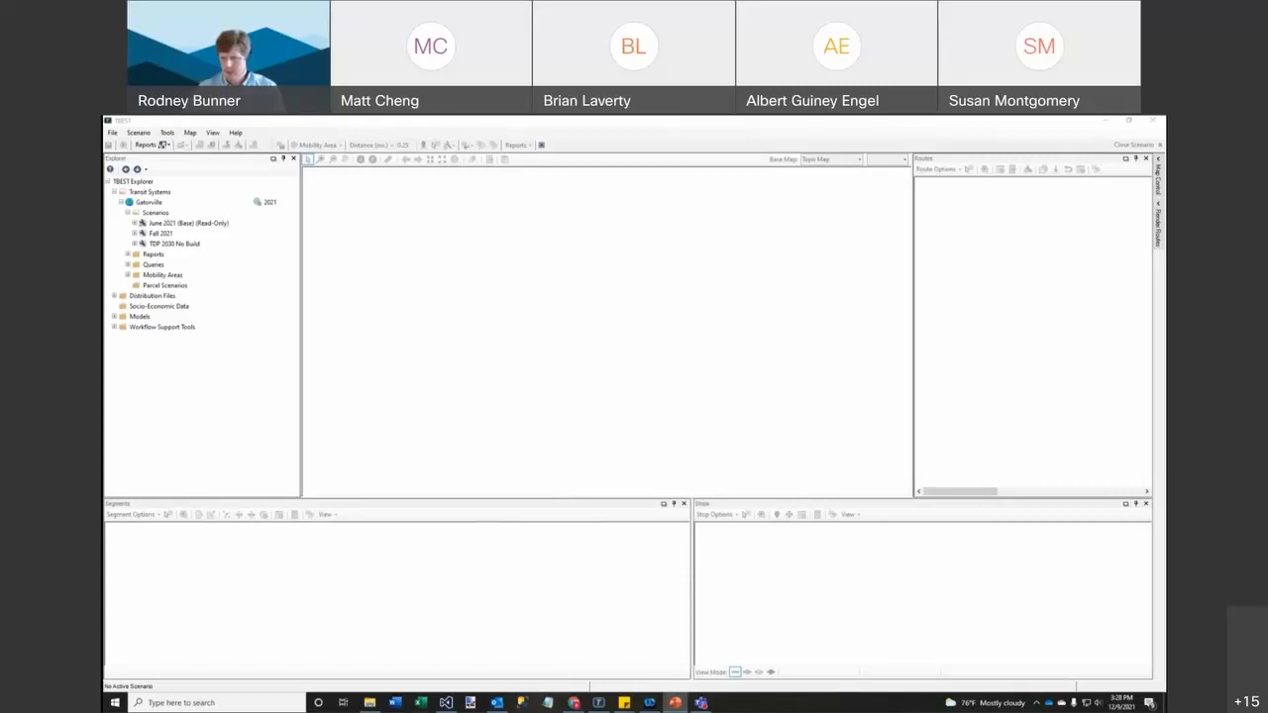
Apply socio-economic growth rates to TDP 2030 No Build: employment 1.5%, all others 1%, with imported 2045 zonal projections using TOTPOP45 for total population.
left_click(179, 246)
right_click(203, 247)
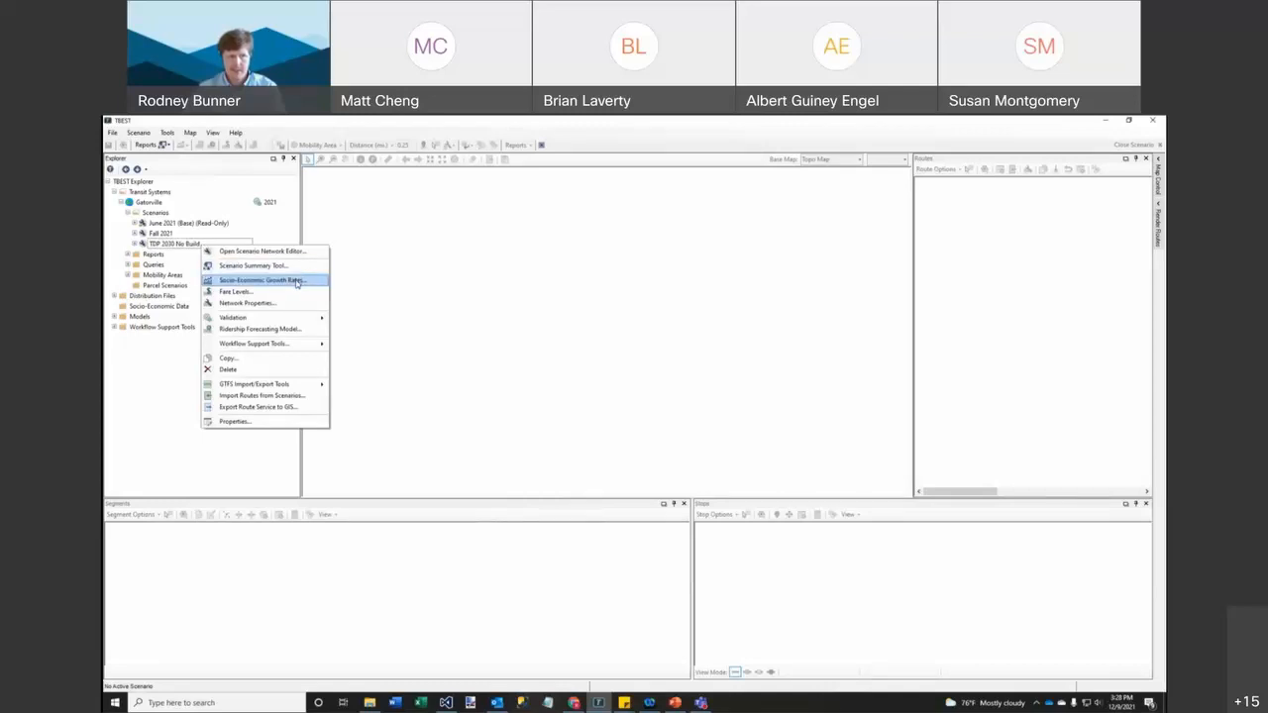
left_click(296, 283)
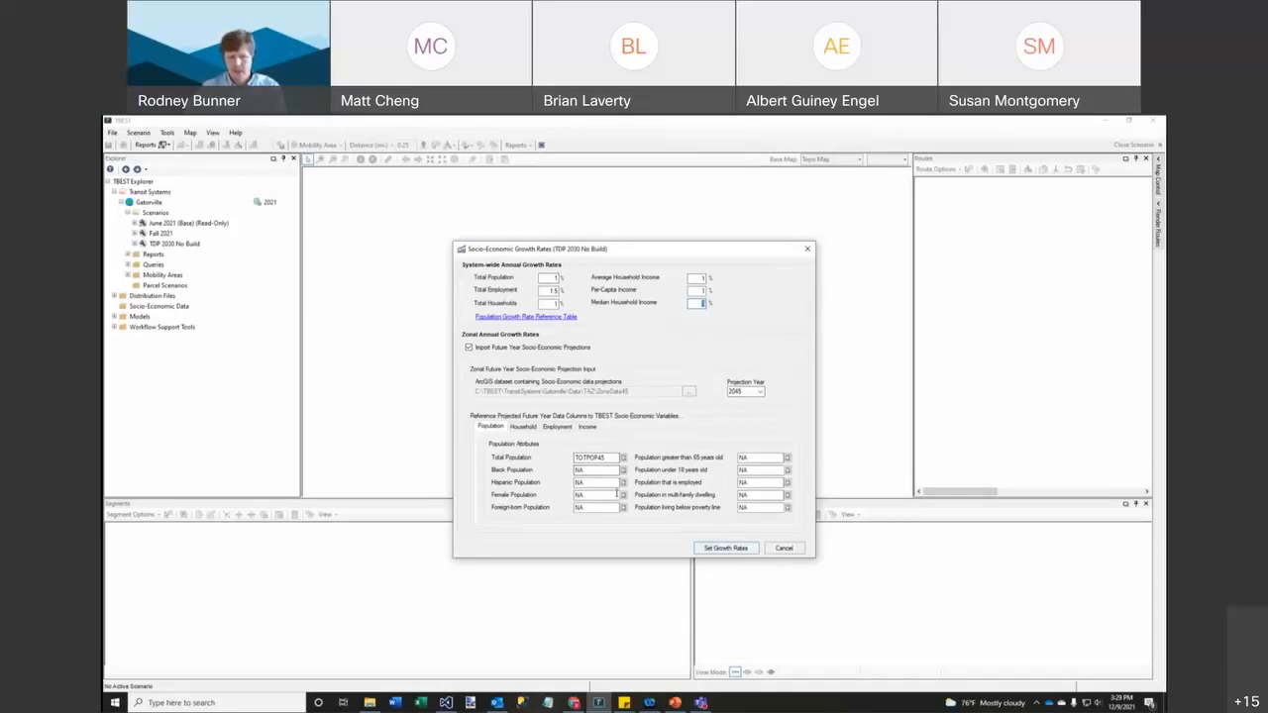
left_click(523, 427)
left_click(555, 427)
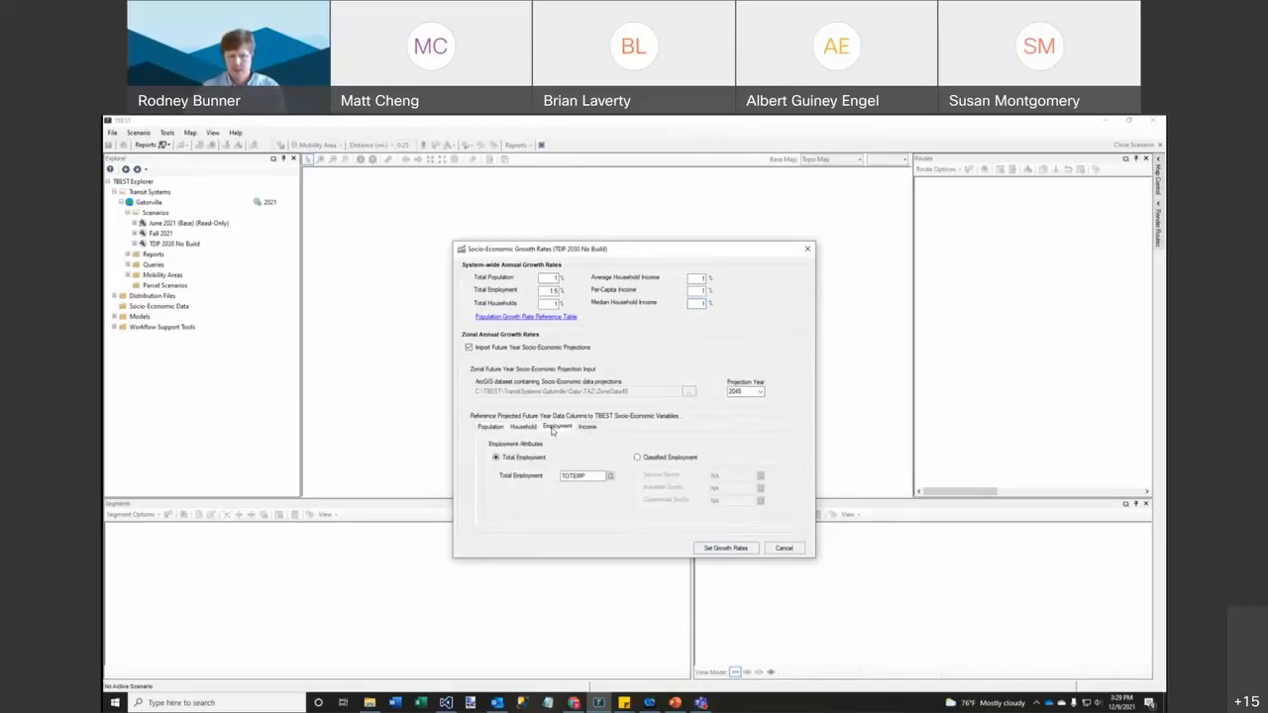
left_click(490, 427)
left_click(737, 391)
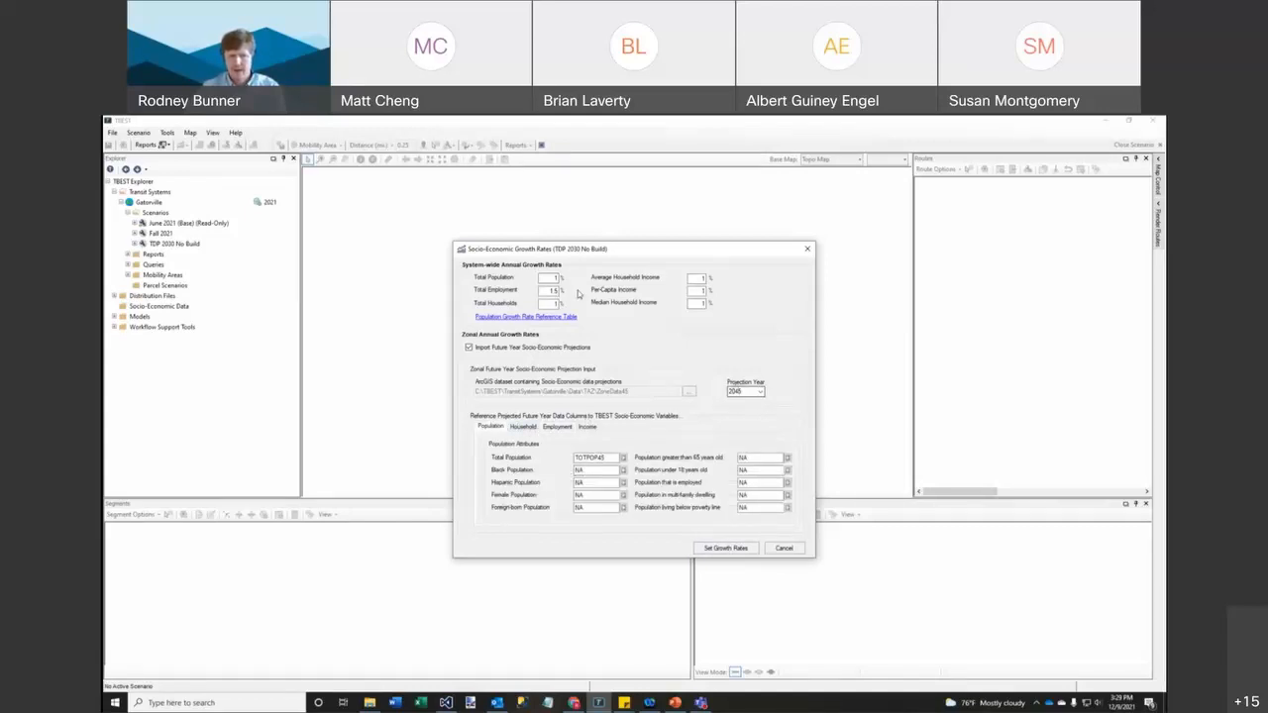
left_click(724, 551)
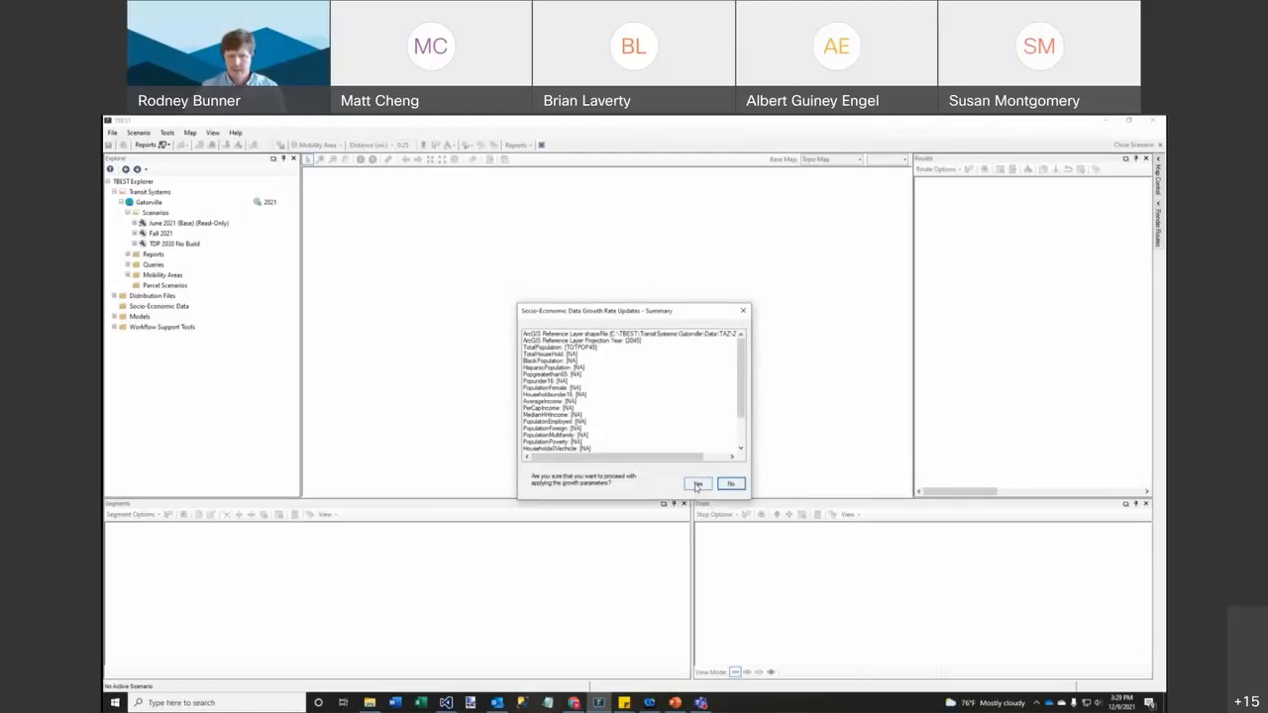
left_click(697, 483)
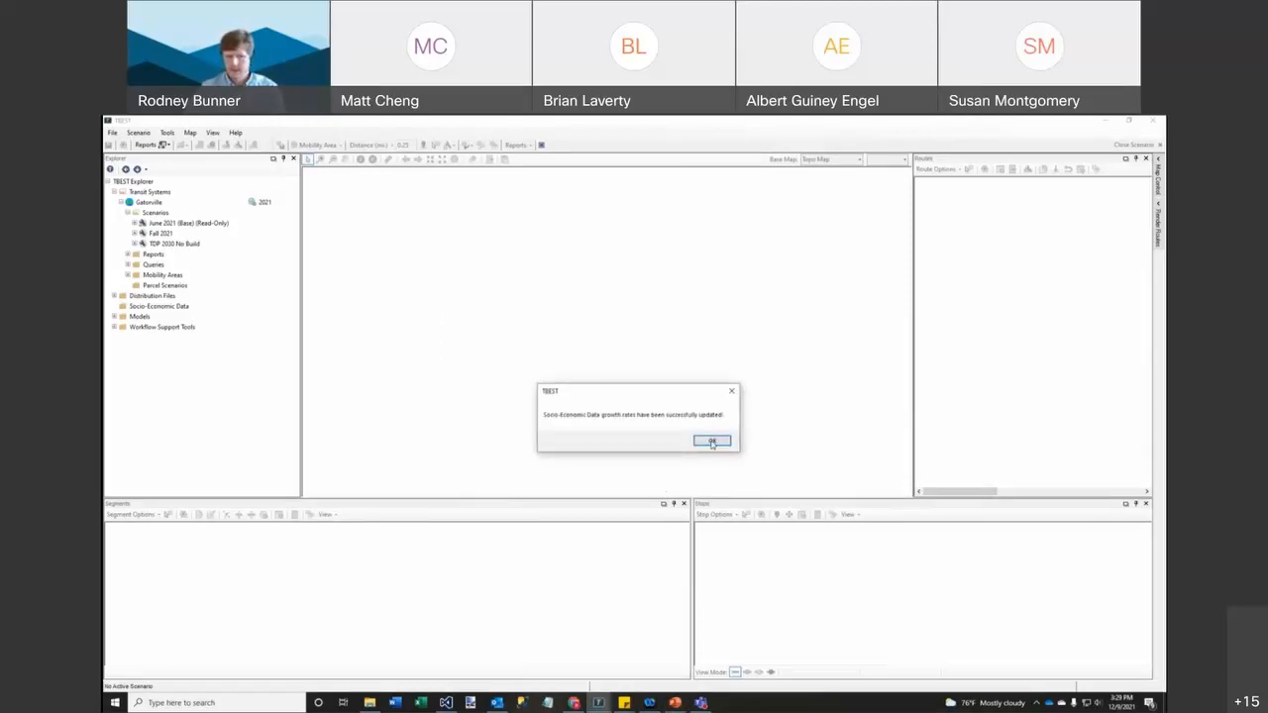
left_click(713, 439)
Start a copy of the TDP 2030 No Build scenario and name it TDP 2030.
key("alt+Tab")
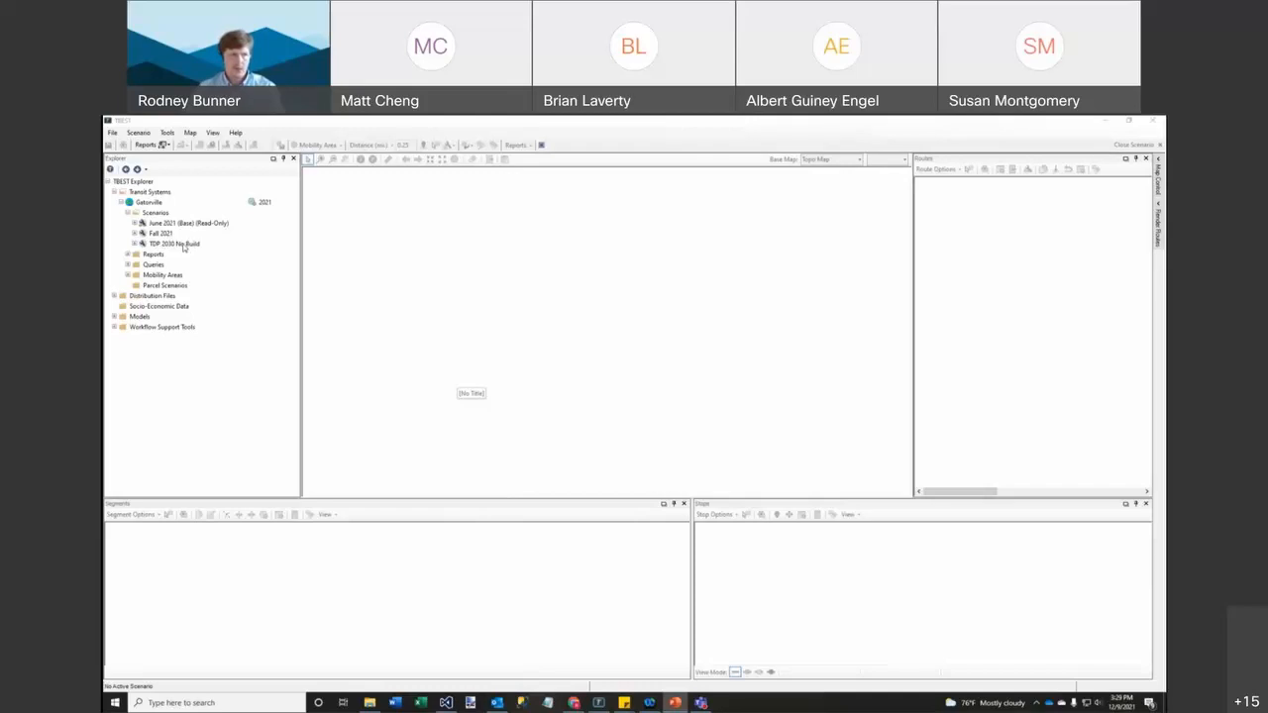
left_click(183, 247)
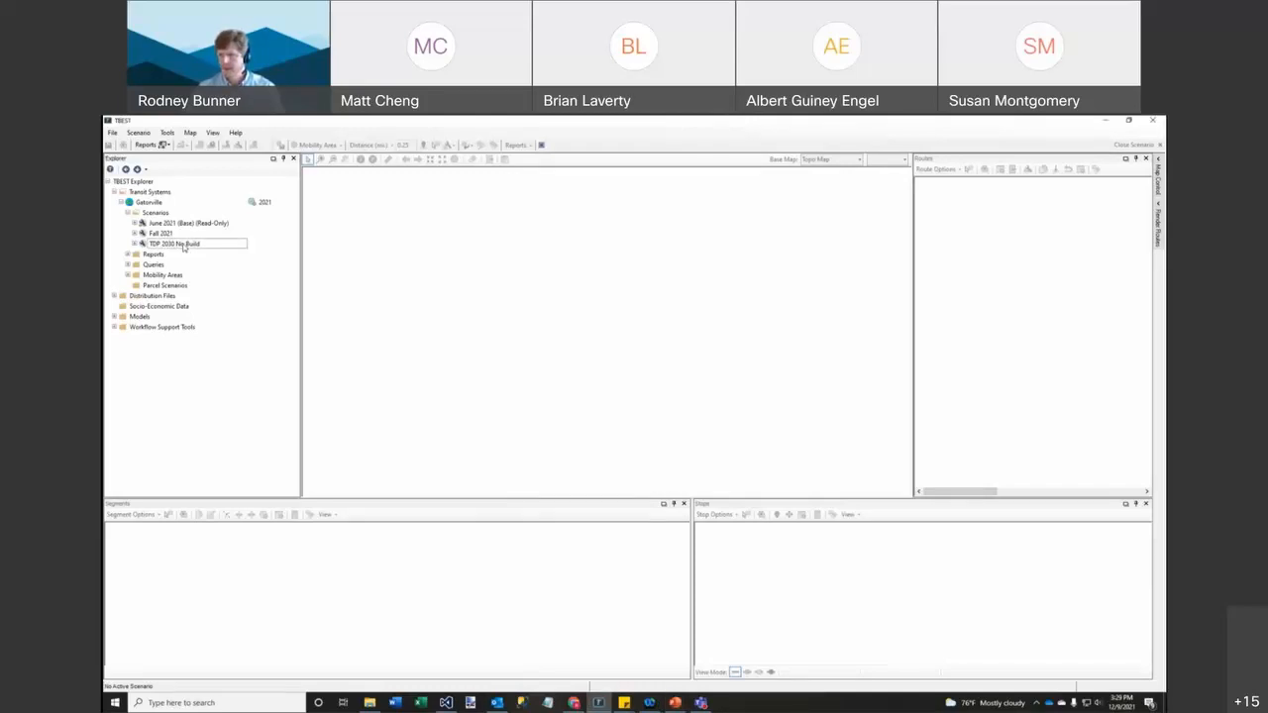
right_click(185, 247)
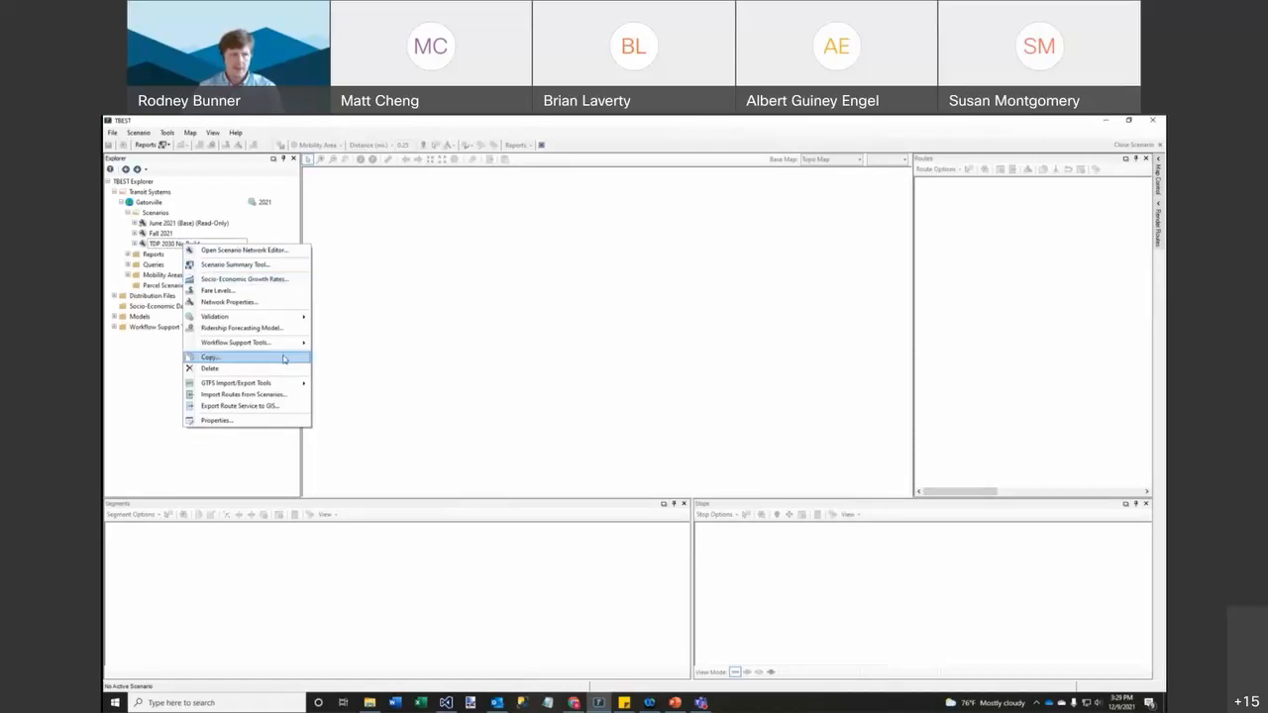
left_click(284, 358)
left_click_drag(657, 305, 621, 306)
key("BackSpace")
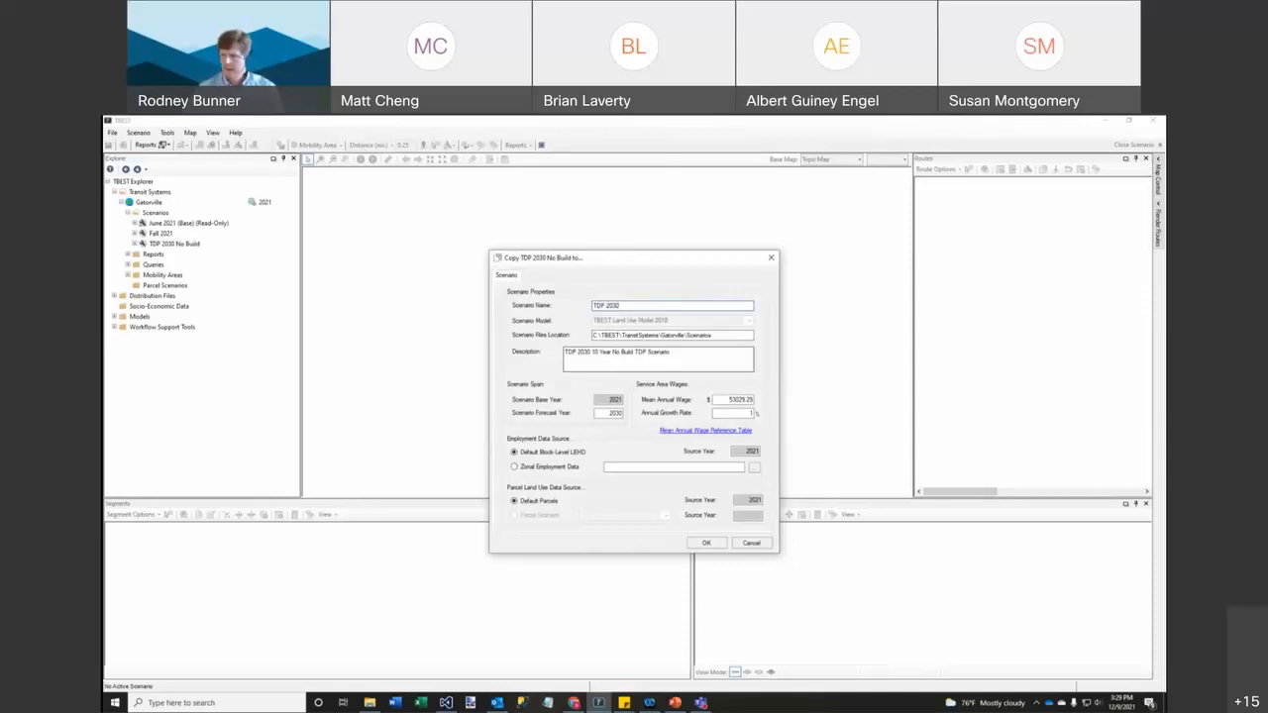
Replace the copy's description with "TDP 2030 10 Year TDP Scenario" and create the scenario.
key("alt+Tab")
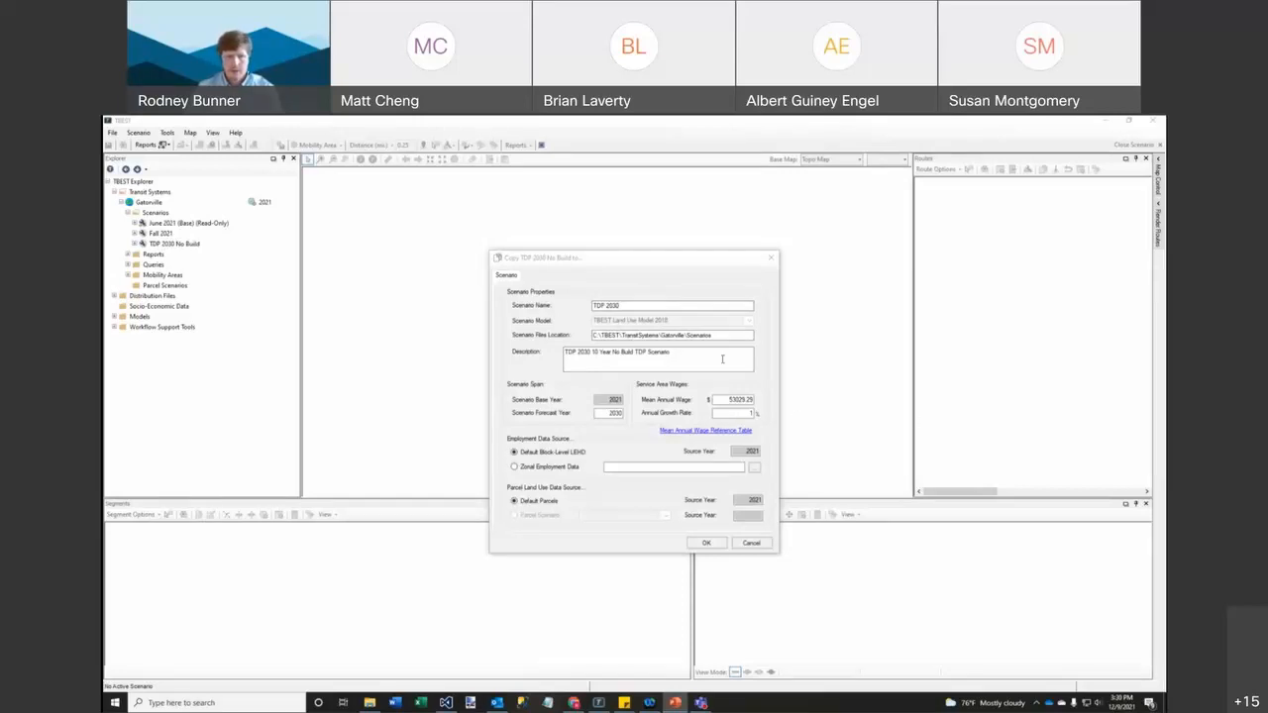
left_click_drag(698, 353, 452, 354)
key("ctrl+v")
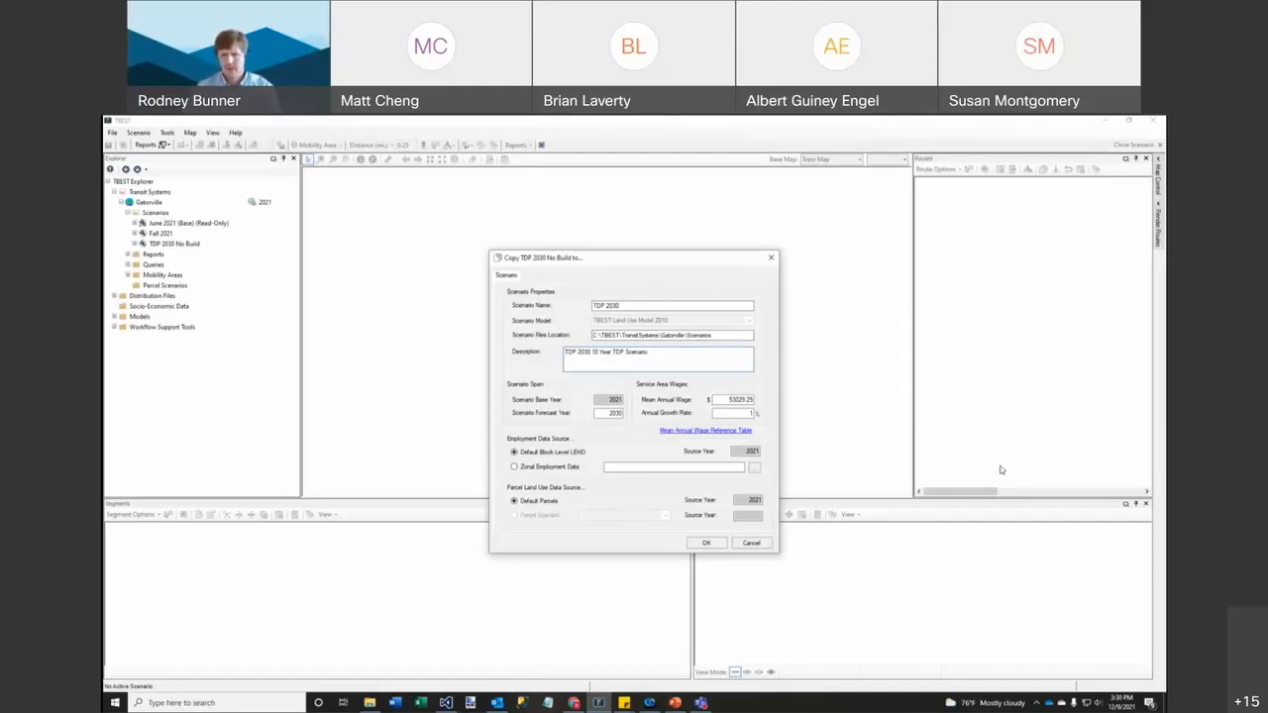
left_click(616, 413)
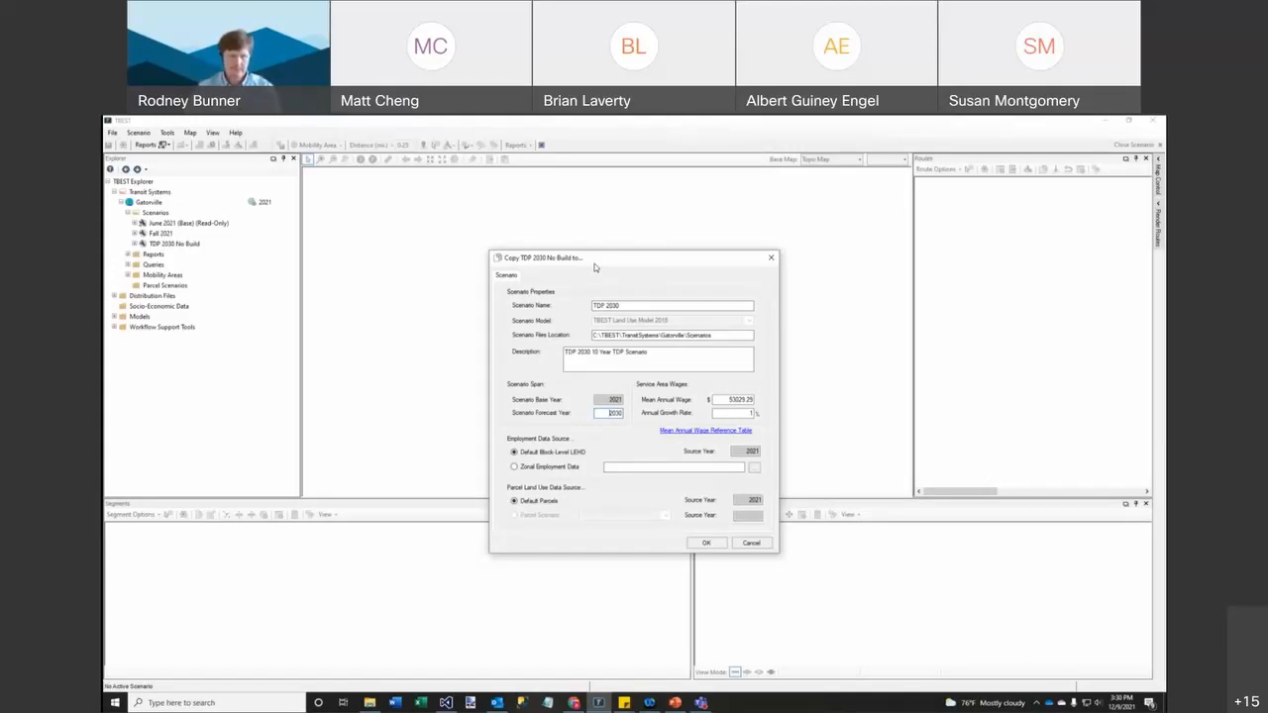
key("alt+Tab")
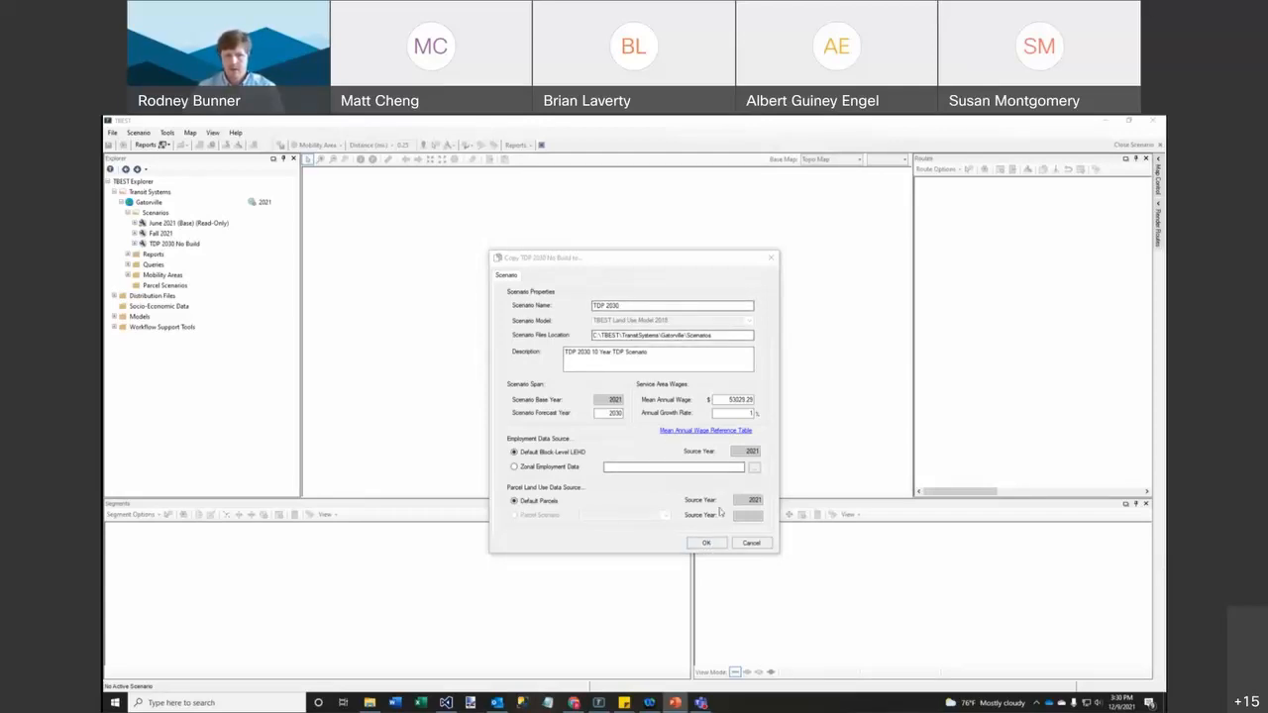
left_click(713, 544)
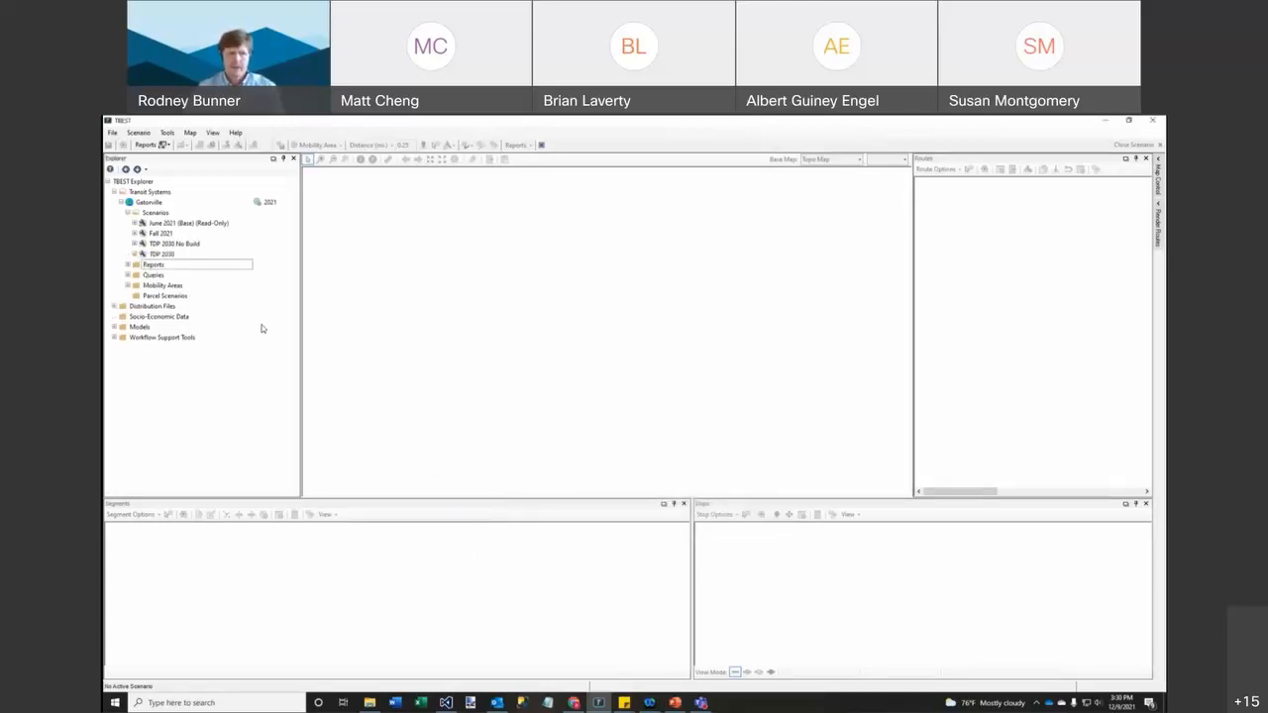
left_click(176, 244)
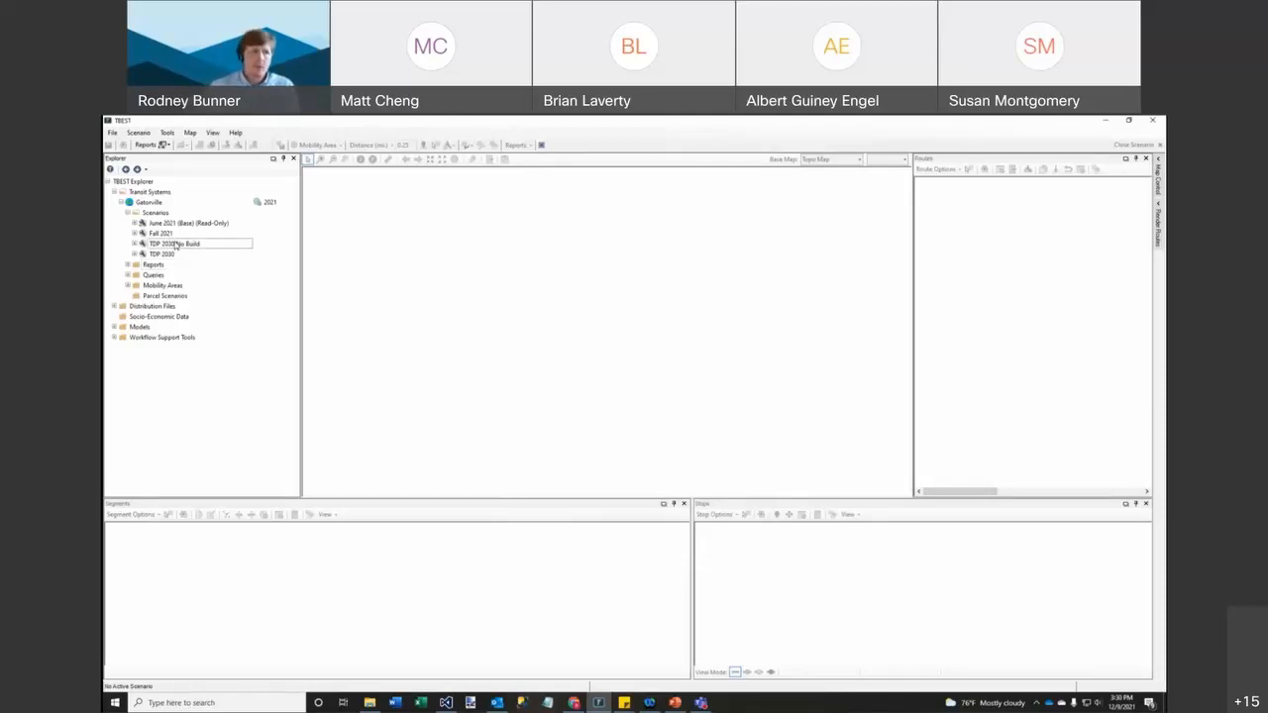
left_click(161, 234)
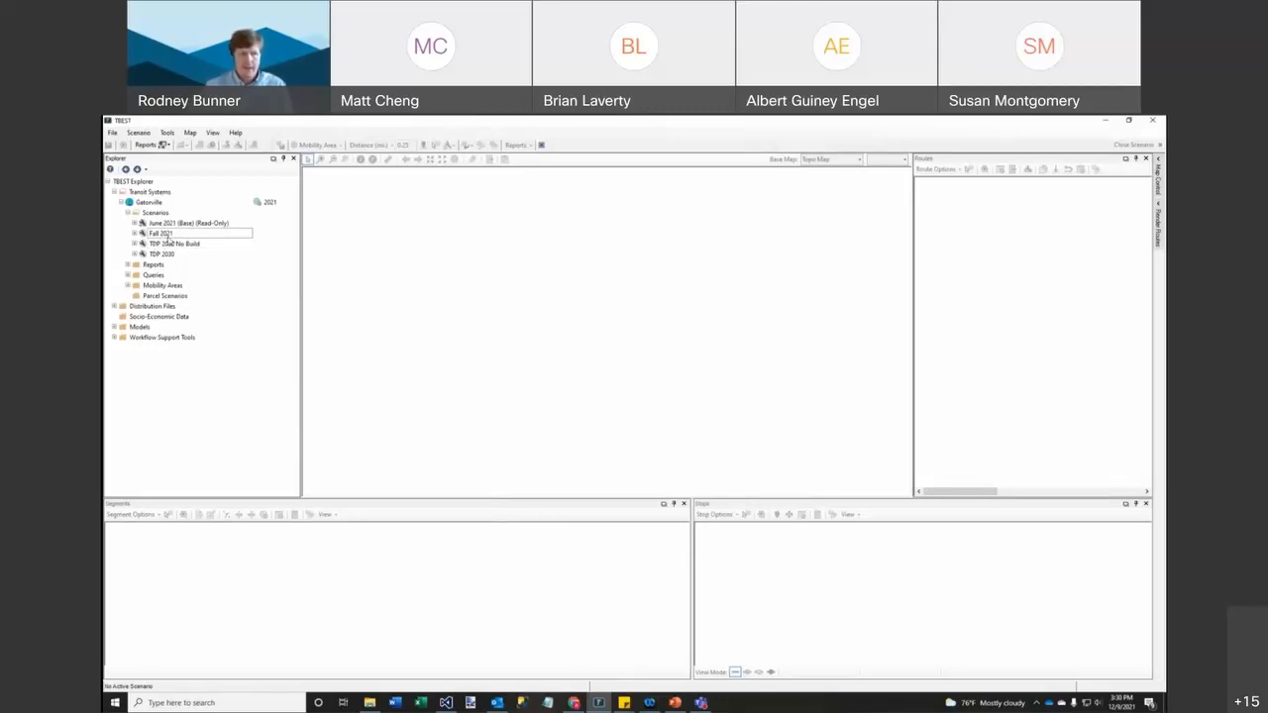
left_click(182, 224)
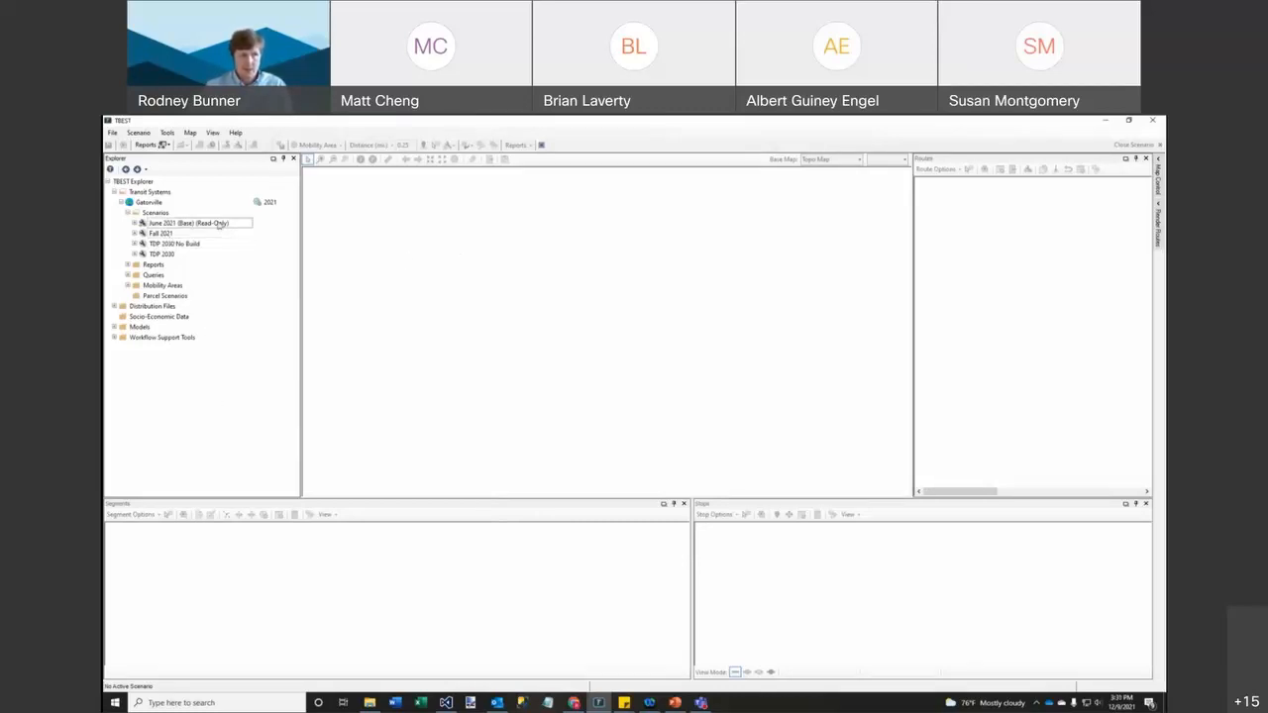
left_click(159, 236)
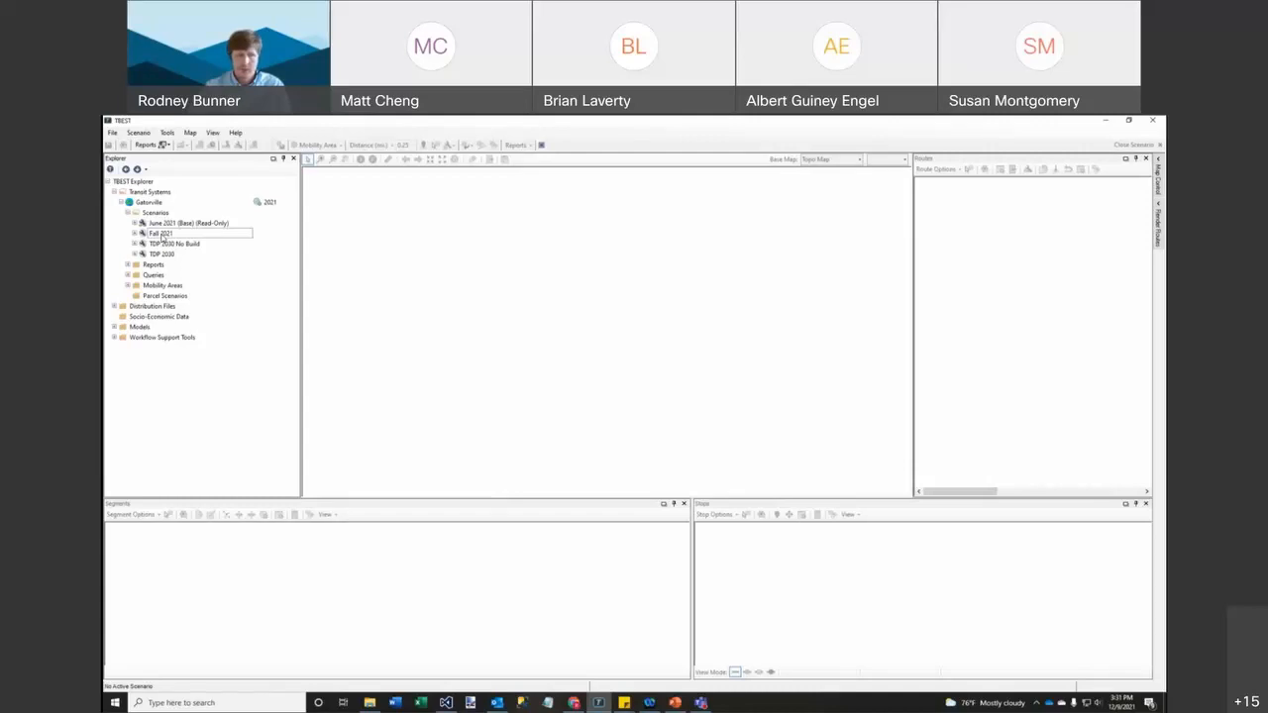
left_click(160, 245)
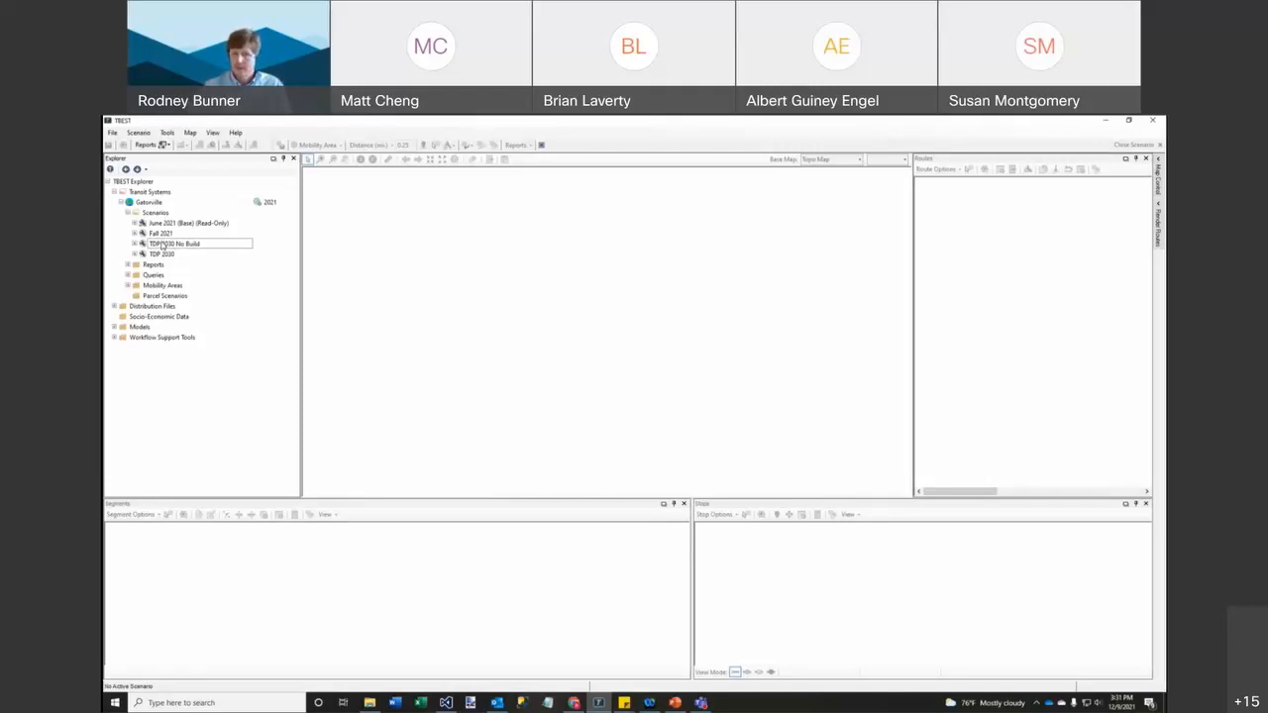
left_click(166, 255)
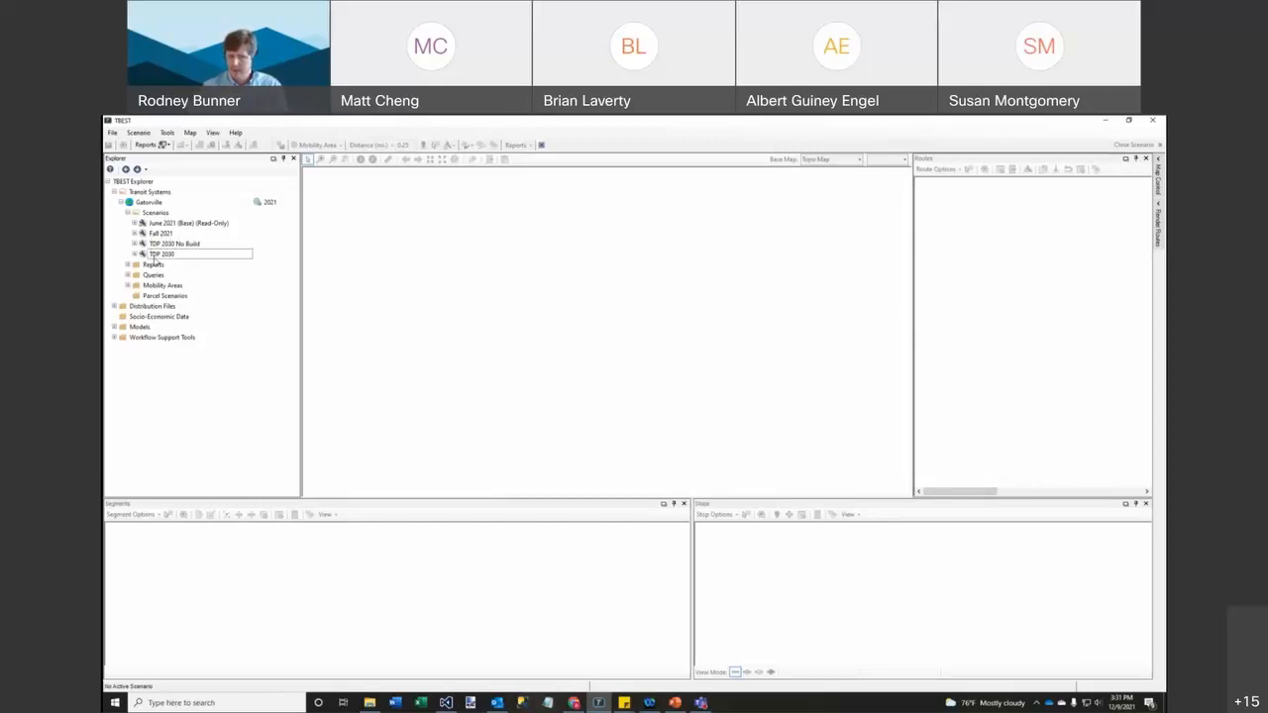
left_click(171, 243)
left_click(161, 255)
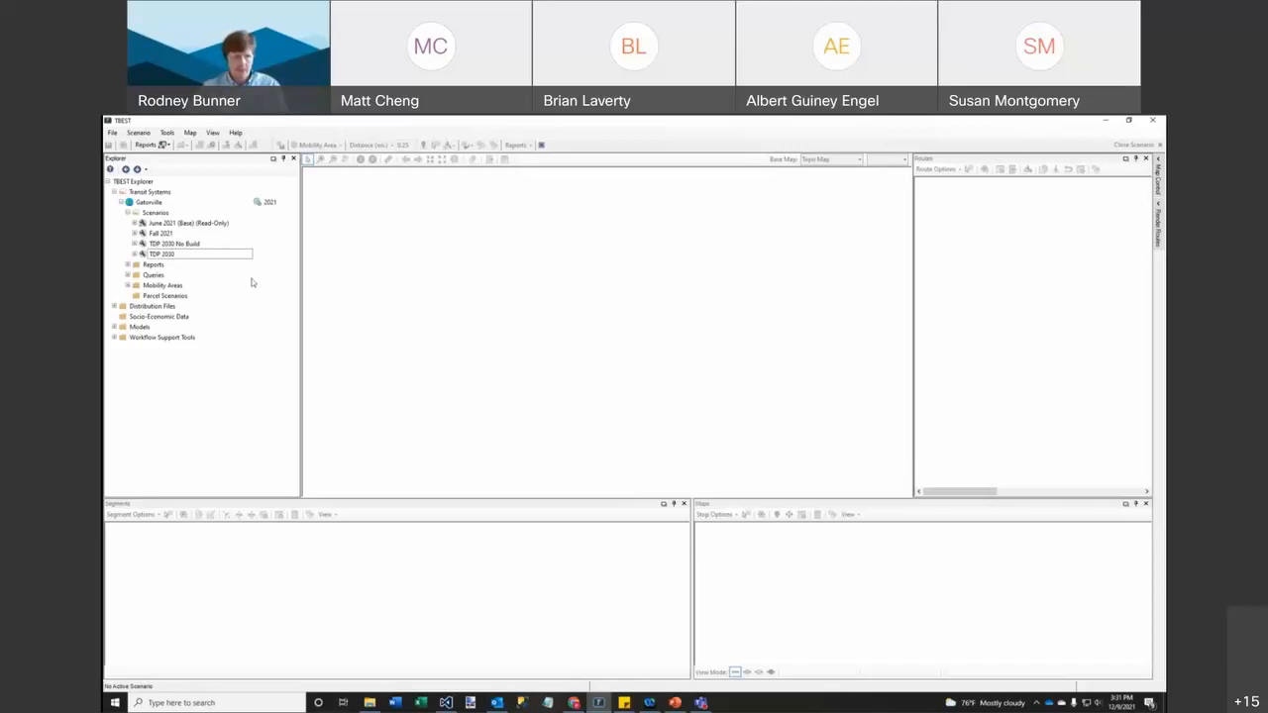
Run the ridership forecasting model on the TDP 2030 No Build scenario for all time periods with the default model run options.
left_click(181, 245)
right_click(182, 249)
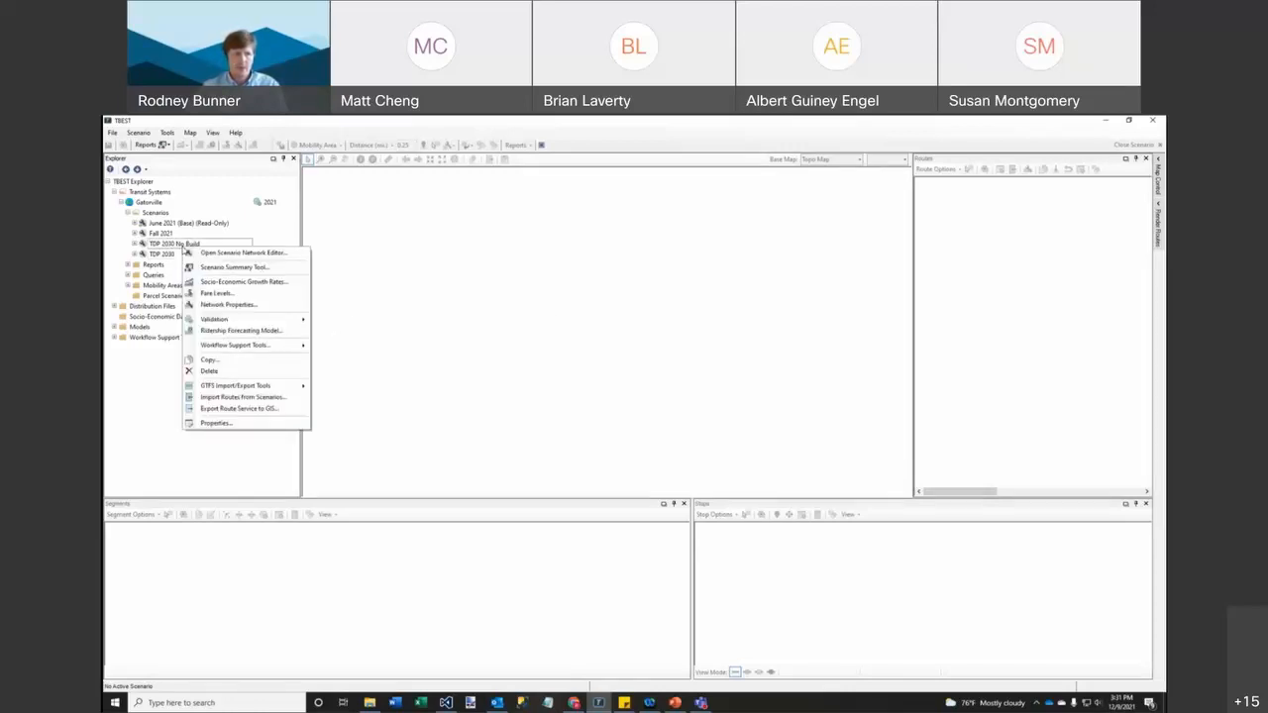
left_click(280, 334)
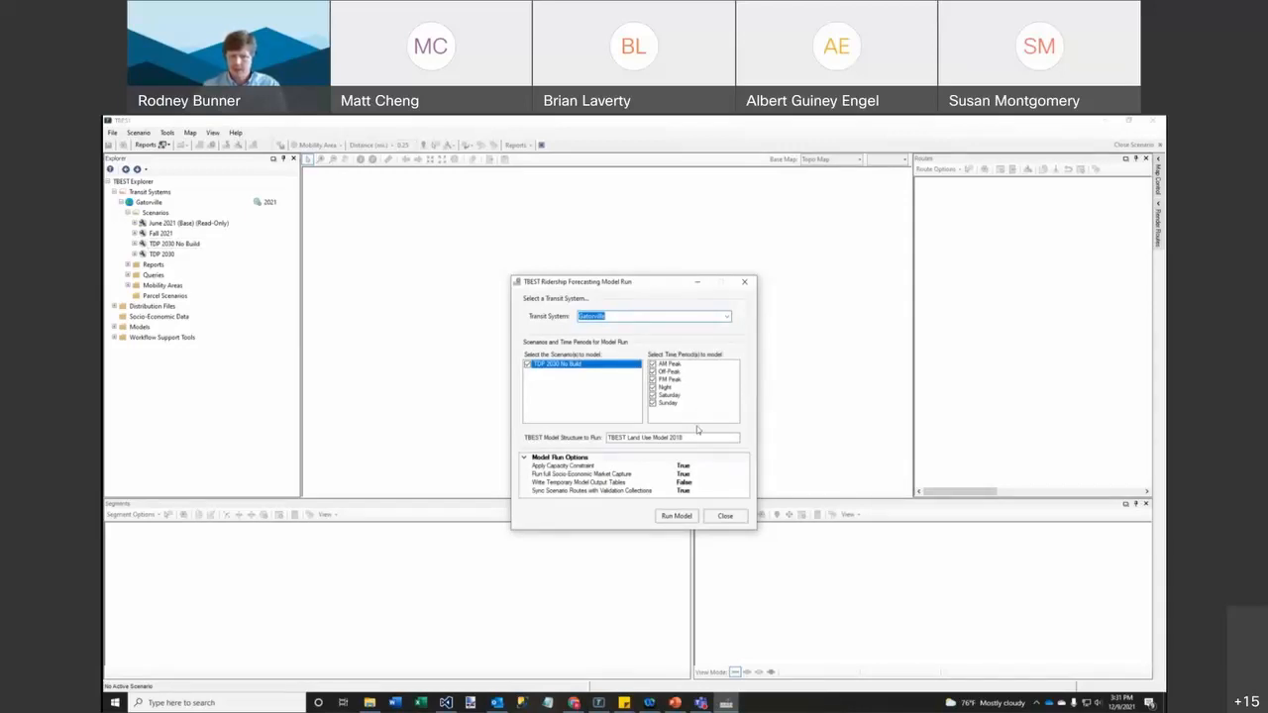
left_click(677, 517)
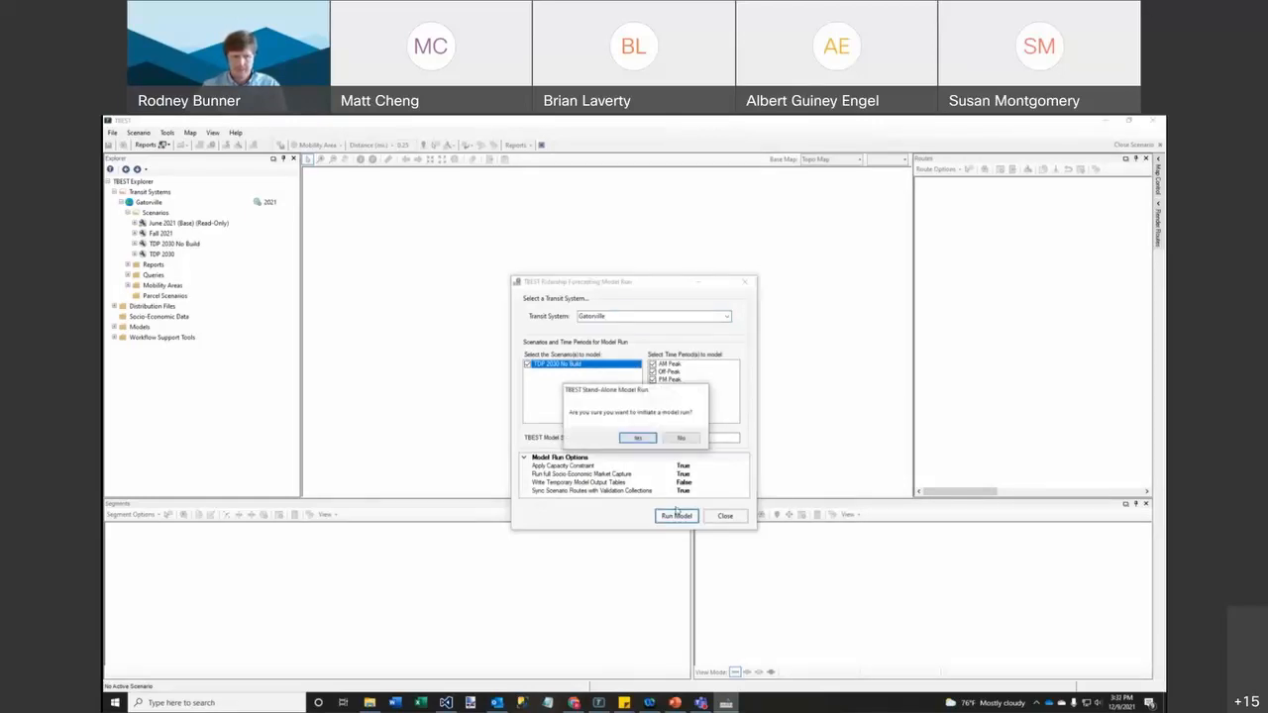
left_click(639, 439)
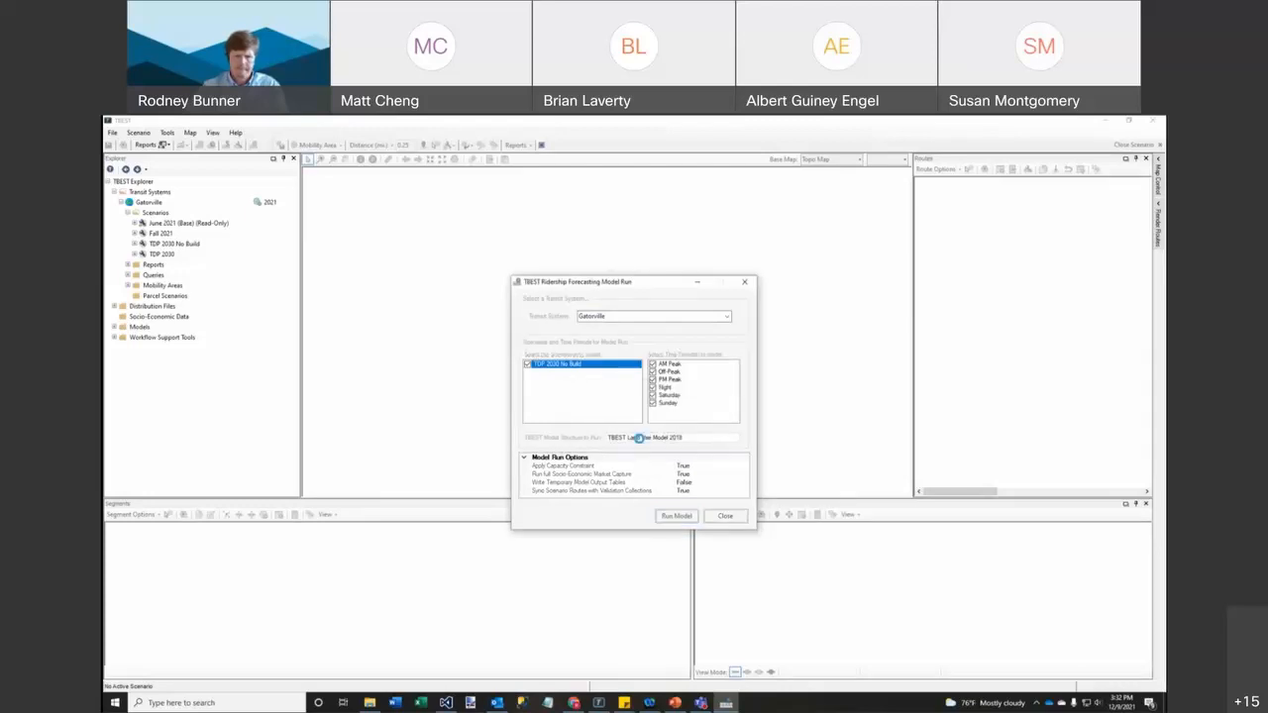